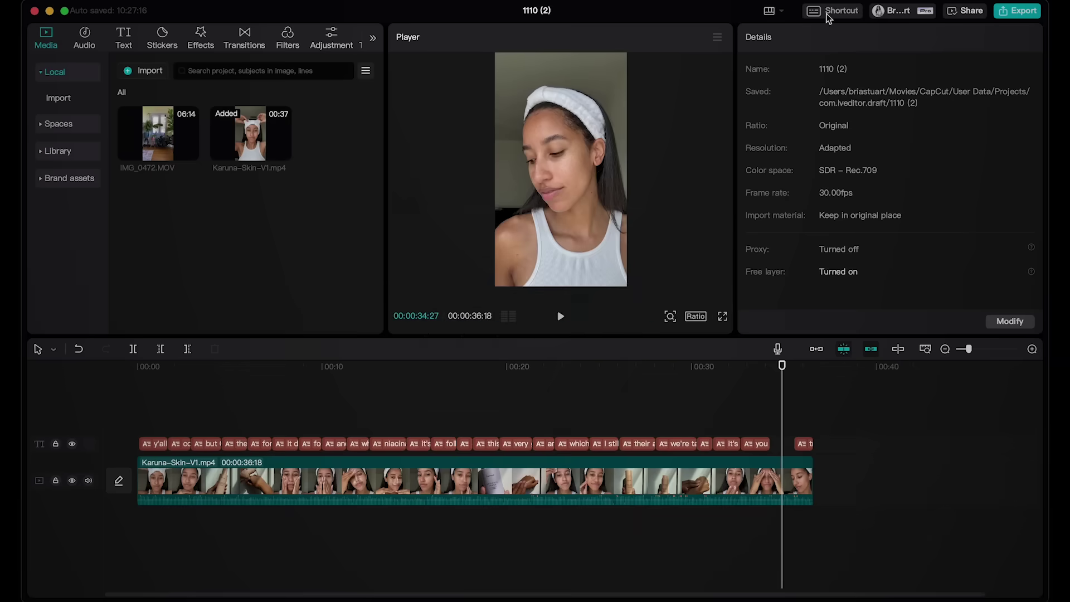
# Open the keyboard shortcut list and look through the timeline shortcuts.
pyautogui.click(827, 11)
pyautogui.scroll(-5, 696, 229)
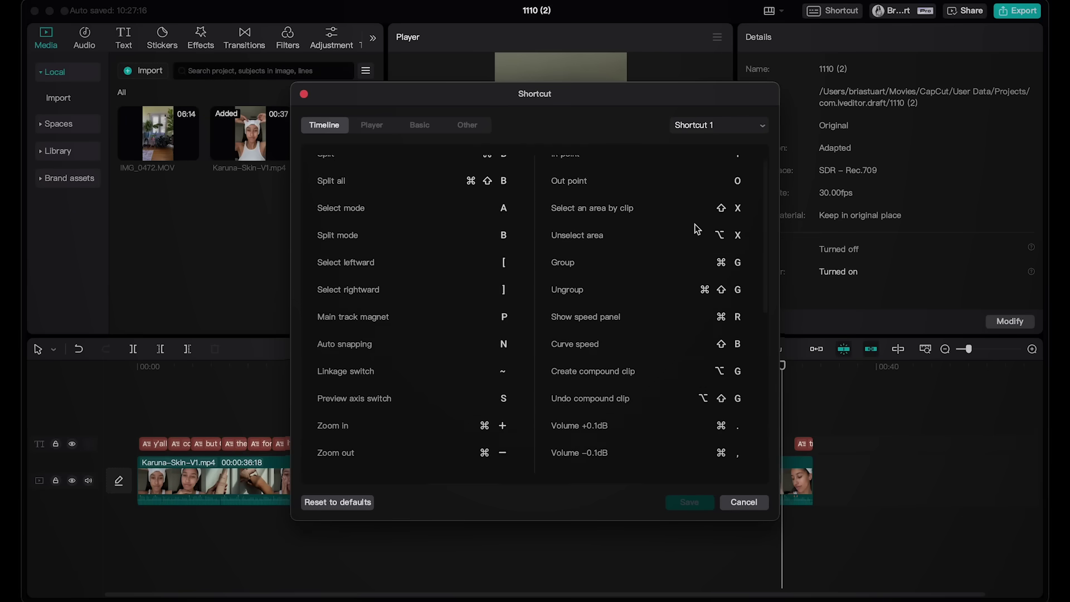
pyautogui.click(503, 196)
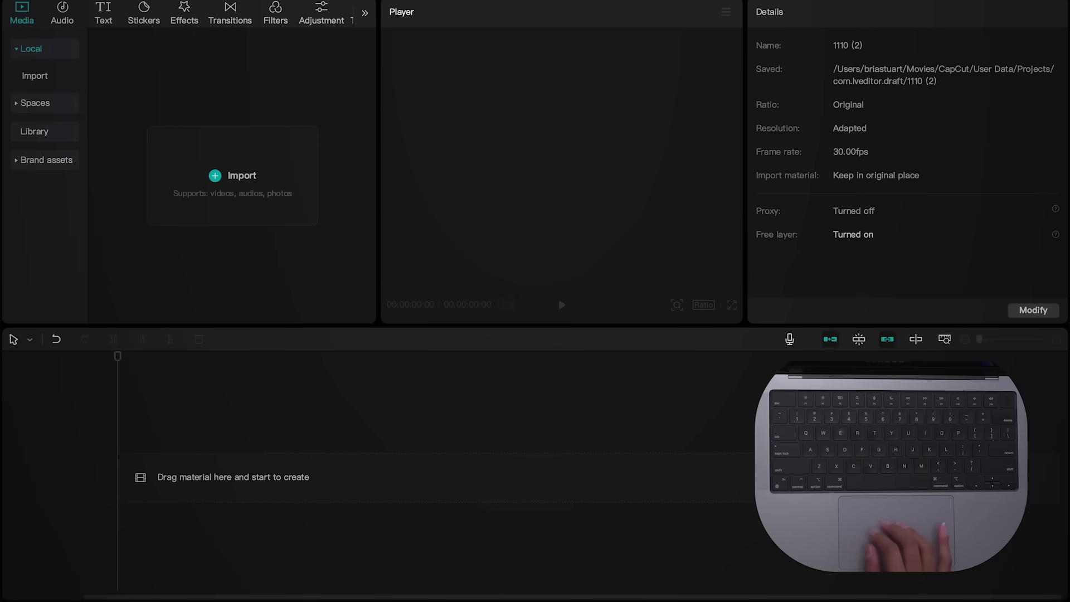
# Import the video IMG_0472.MOV into the project.
pyautogui.press('super+i')
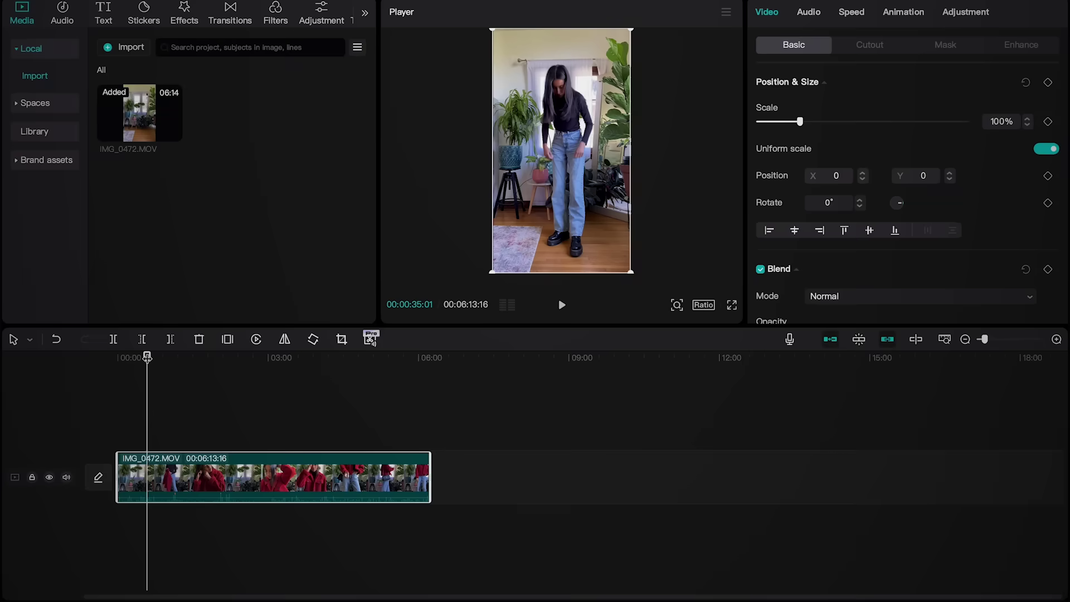
# Split the IMG_0472.MOV clip at 00:00:35:01 and 00:01:24:12, and undo the splits.
pyautogui.press('super+b')
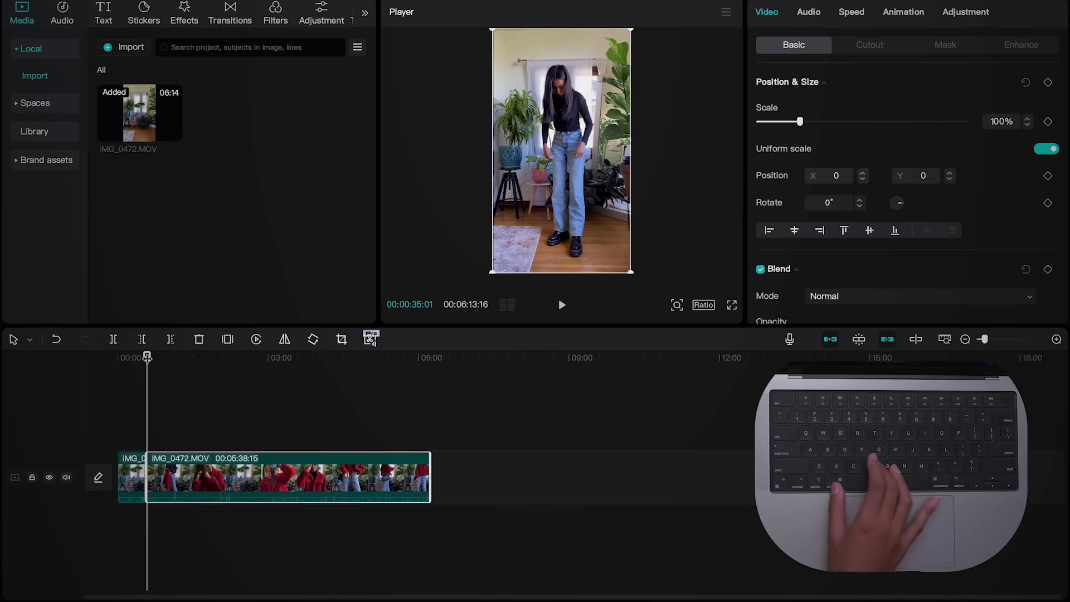
pyautogui.moveTo(147, 358); pyautogui.dragTo(188, 360)
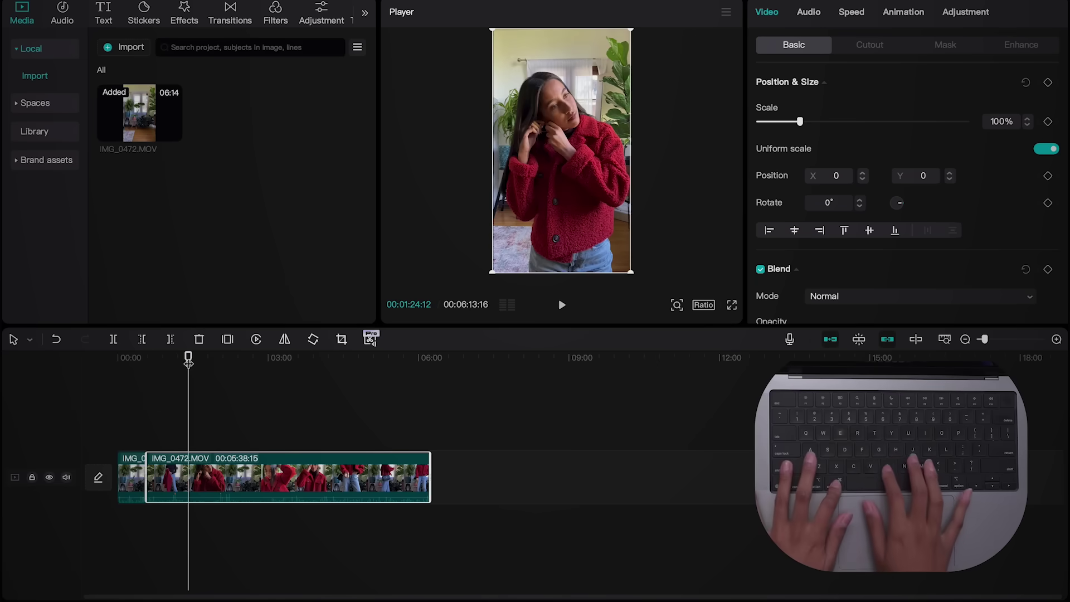
pyautogui.press('super+b')
pyautogui.press('super+z')
pyautogui.press('super+z')
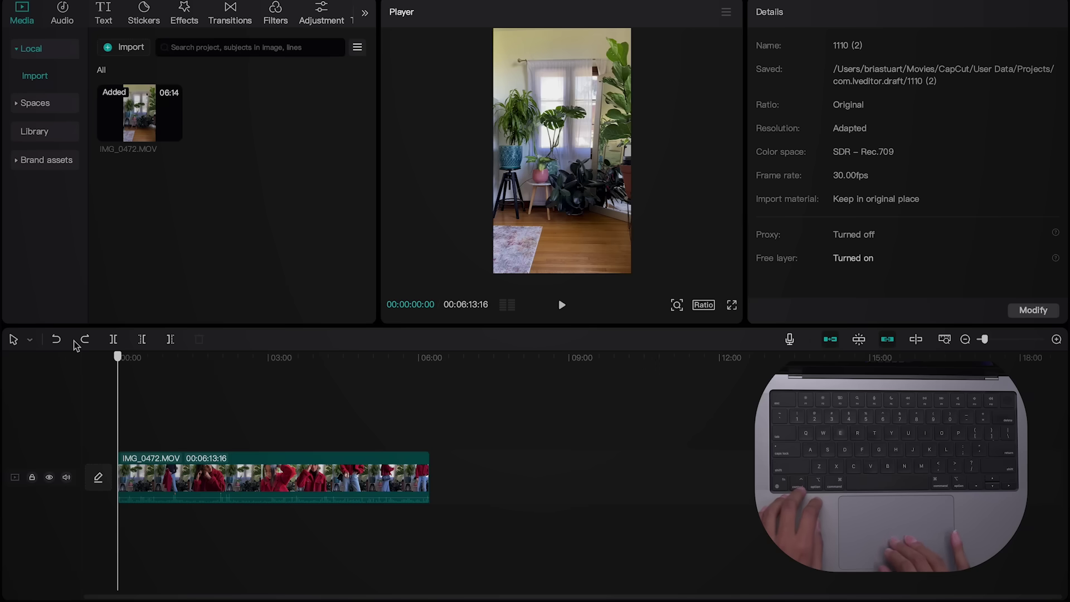
# Cut the timeline clip into six consecutive pieces using split mode, and return to select mode.
pyautogui.press('b')
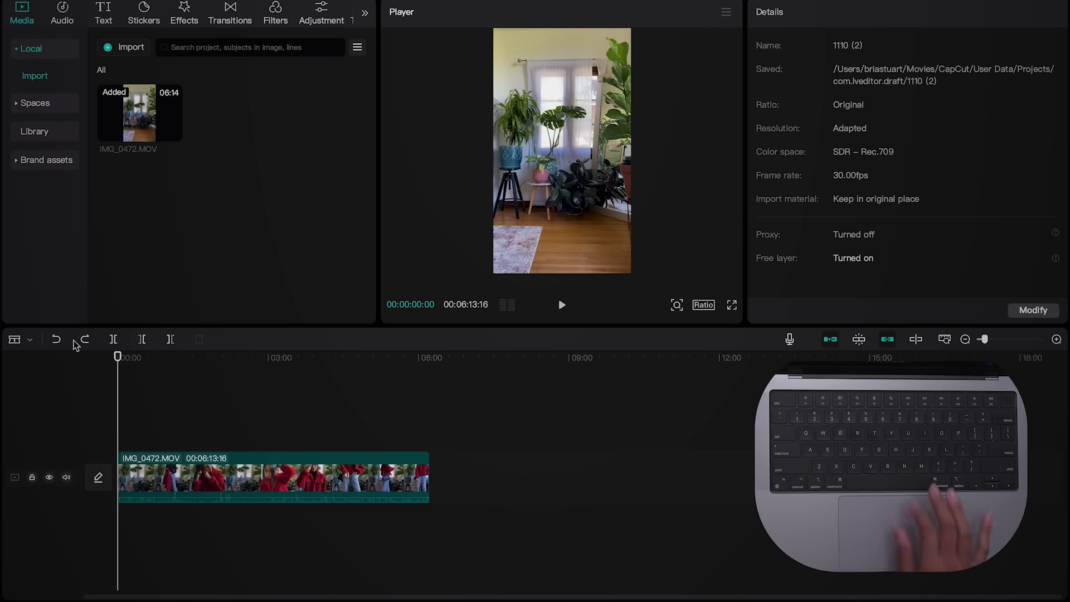
pyautogui.click(154, 468)
pyautogui.click(192, 477)
pyautogui.click(240, 479)
pyautogui.click(285, 479)
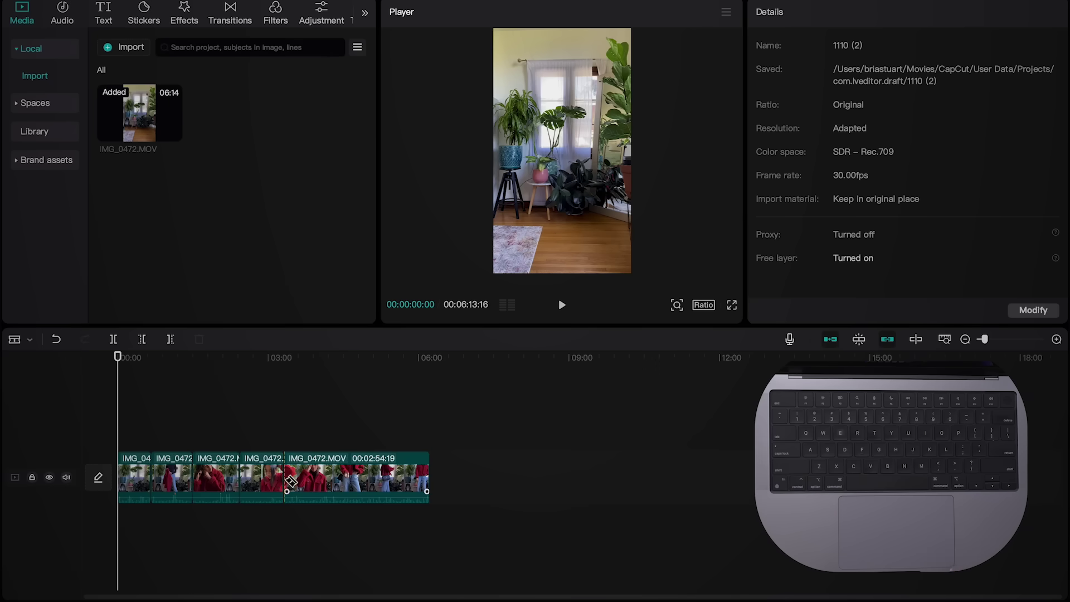
pyautogui.press('a')
# Trim away the last clip's portion before 00:05:02:29, and cut off its remainder after 00:04:55:07.
pyautogui.click(371, 359)
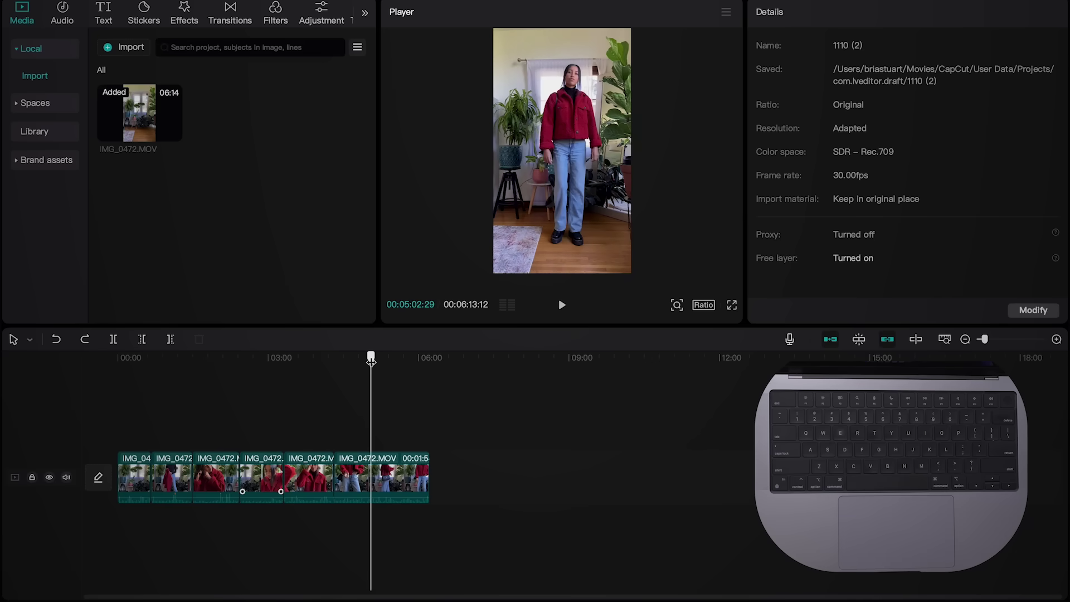
pyautogui.press('q')
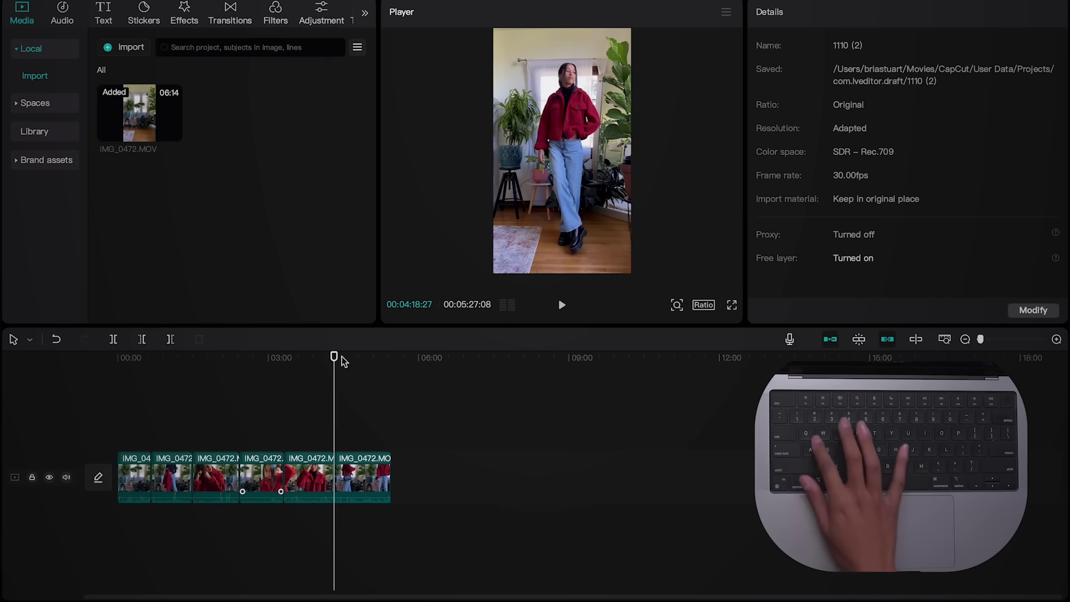
pyautogui.moveTo(334, 357); pyautogui.dragTo(365, 357)
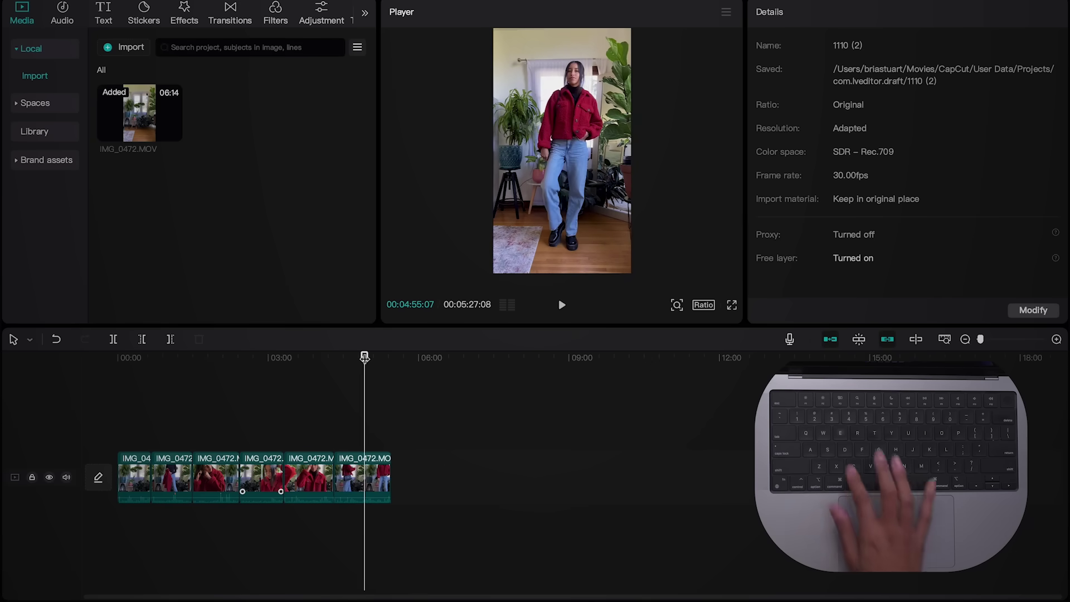
pyautogui.press('w')
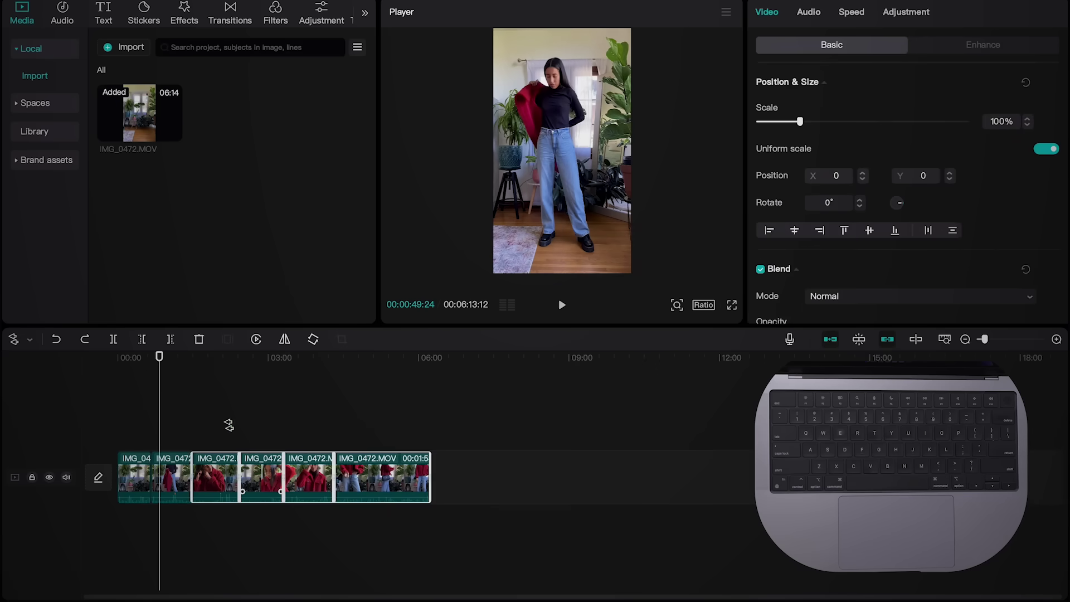
# Clear the clip selection and select the third clip with everything before it using Select leftward.
pyautogui.click(204, 427)
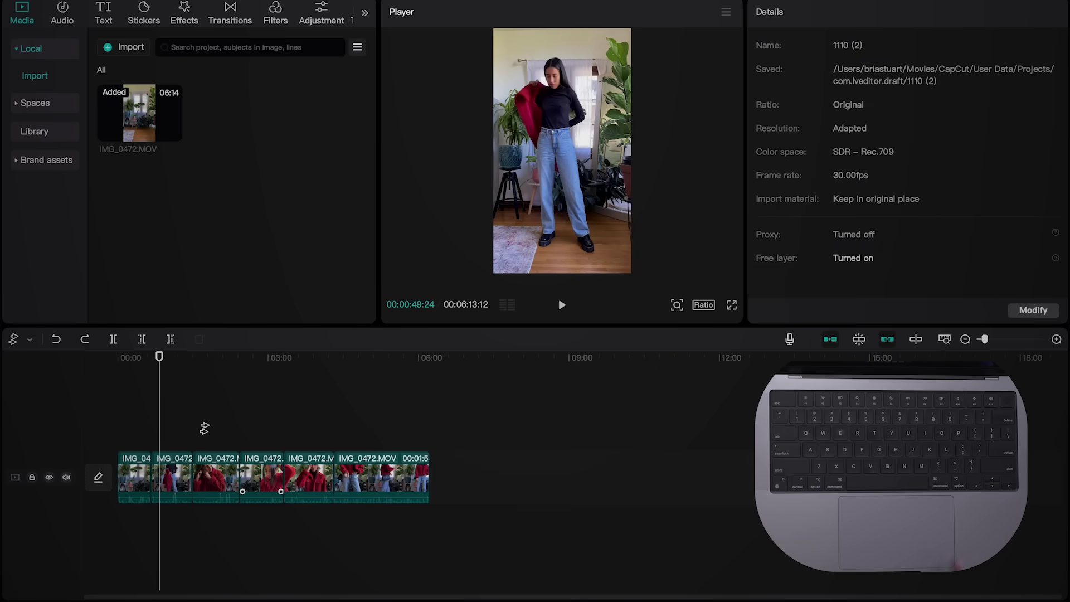
pyautogui.click(213, 473)
# Play the third clip backward and forward from about 00:01:51, and stop the playback.
pyautogui.click(212, 355)
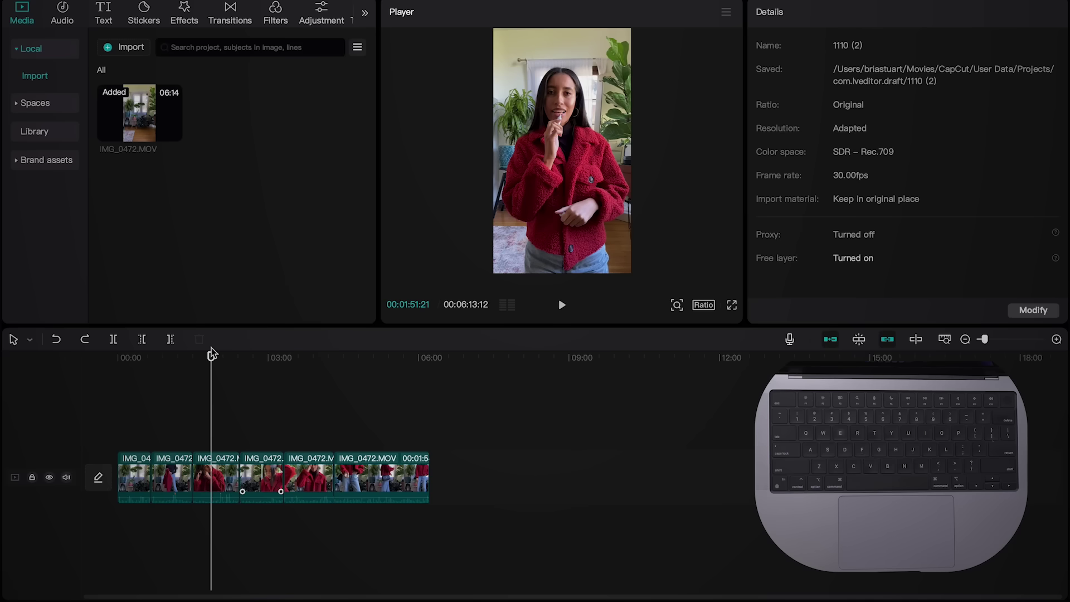
pyautogui.press('j')
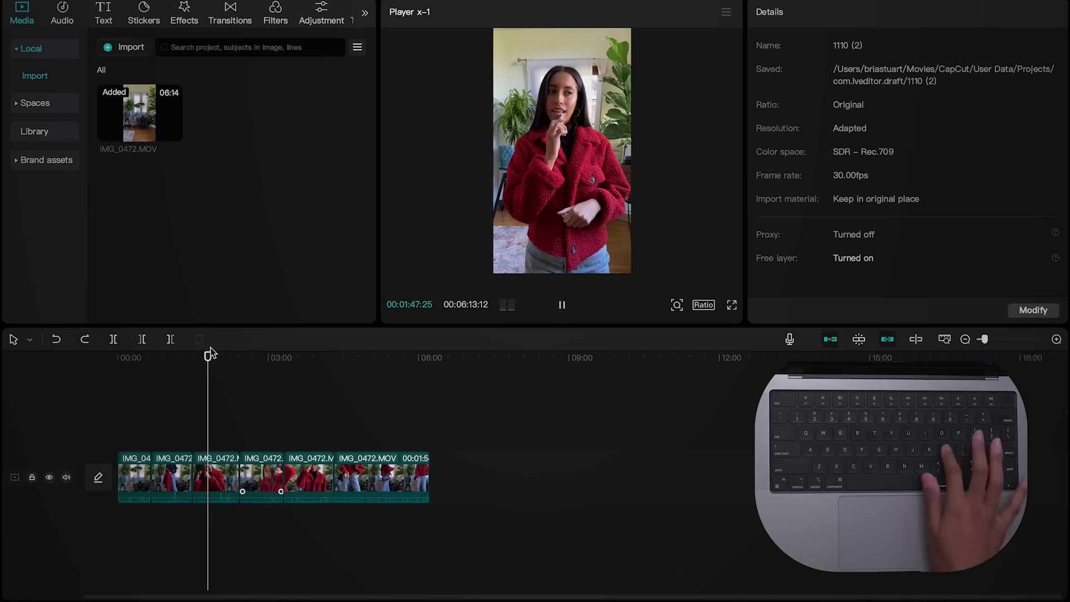
pyautogui.press('l')
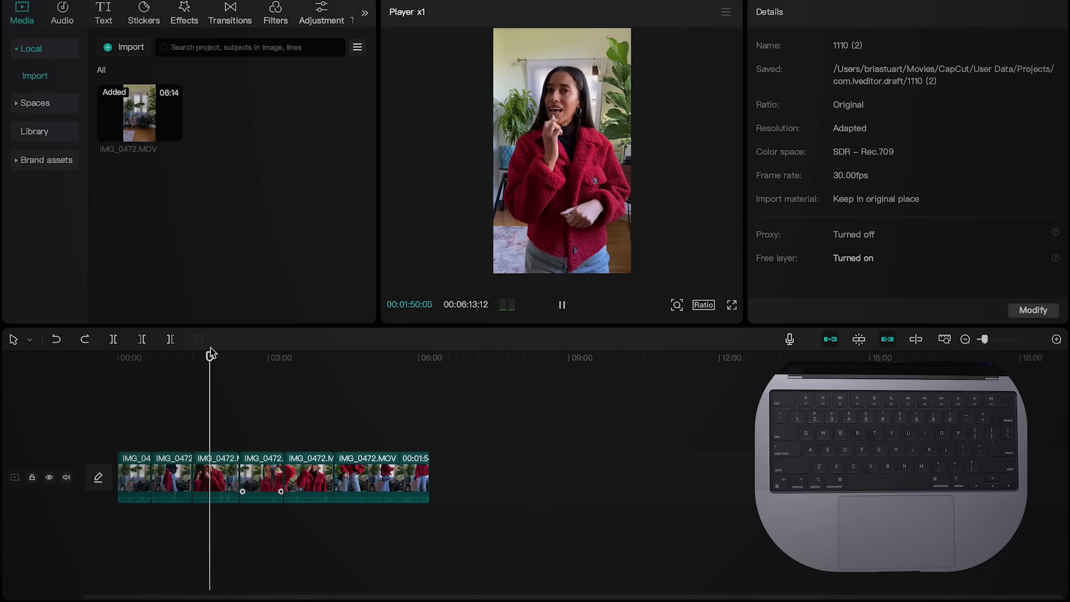
pyautogui.press('k')
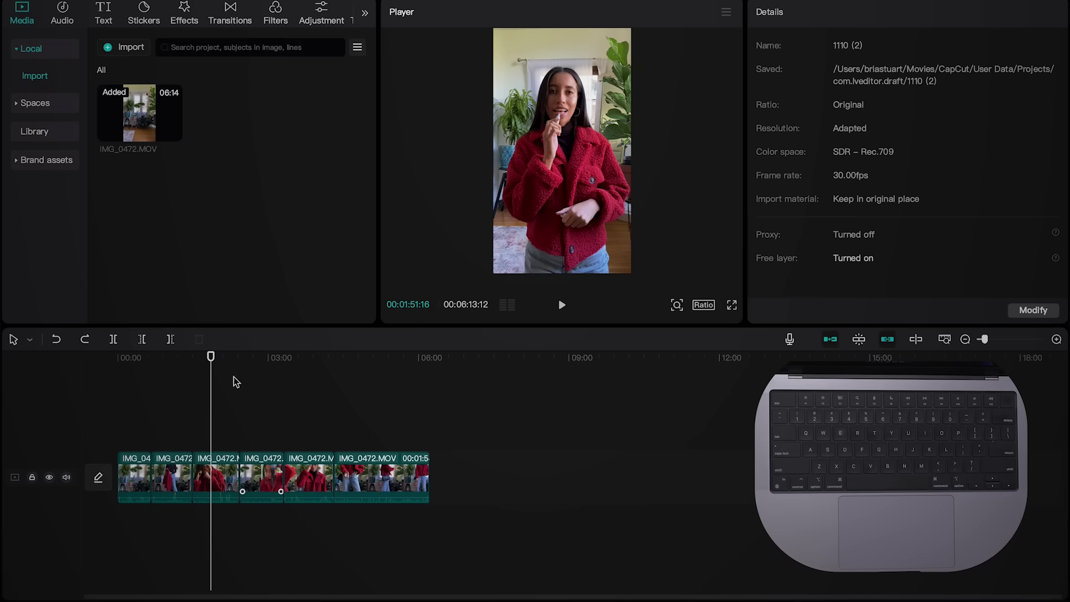
# Delete the fourth clip from the main track and undo the deletion.
pyautogui.click(263, 468)
pyautogui.press('Delete')
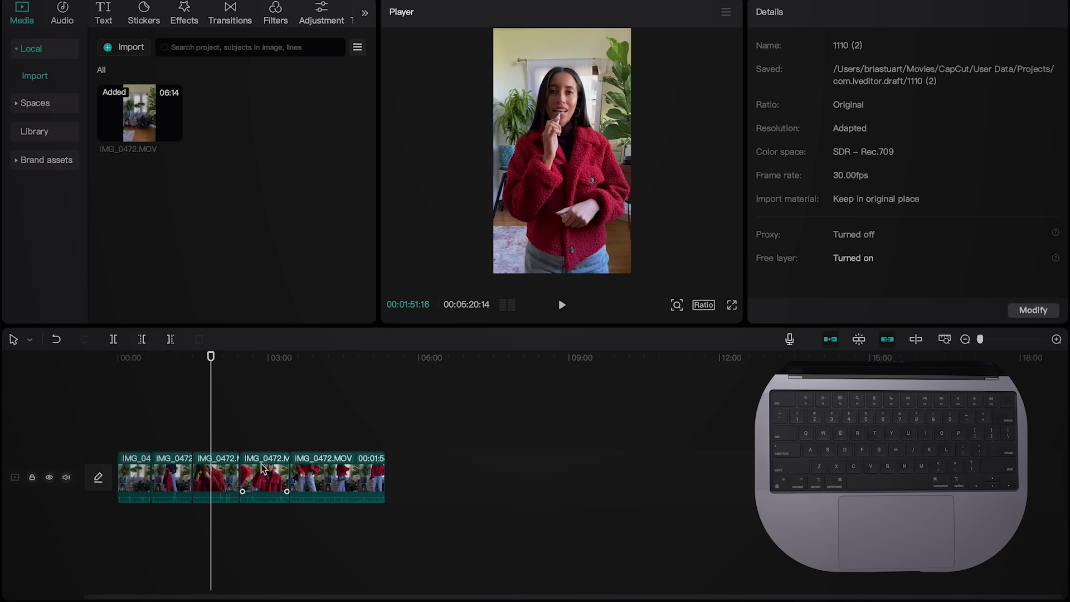
pyautogui.press('super+z')
pyautogui.press('super+z')
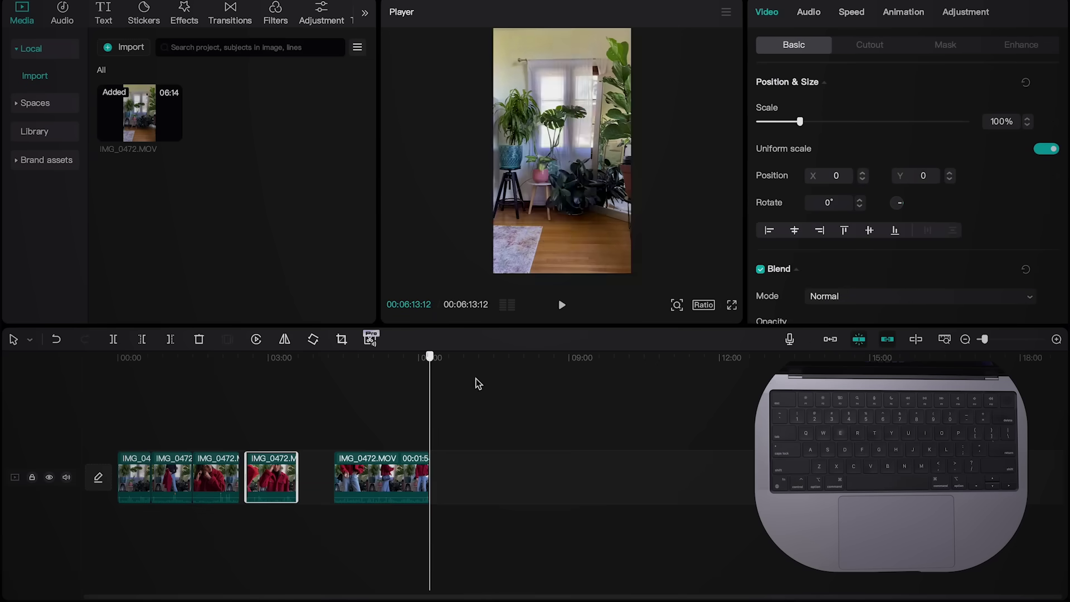
# Move the loose clip in the gap back against the end of the third clip.
pyautogui.moveTo(279, 473)
pyautogui.mouseDown()
pyautogui.moveTo(307, 472)
pyautogui.moveTo(259, 475)
pyautogui.mouseUp()
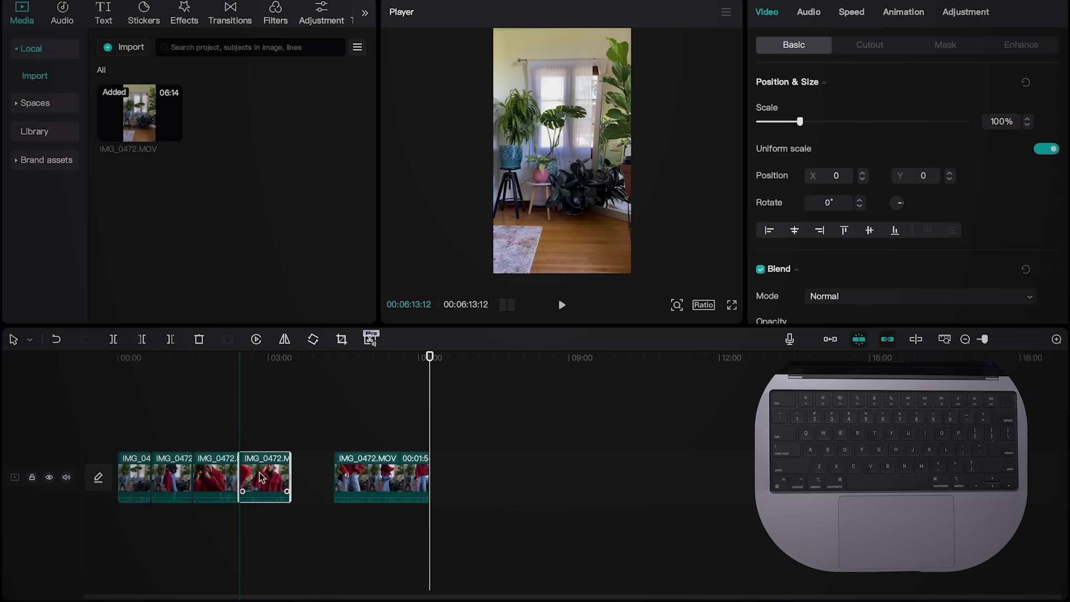
pyautogui.moveTo(260, 473)
pyautogui.mouseDown()
pyautogui.moveTo(288, 474)
pyautogui.moveTo(242, 475)
pyautogui.mouseUp()
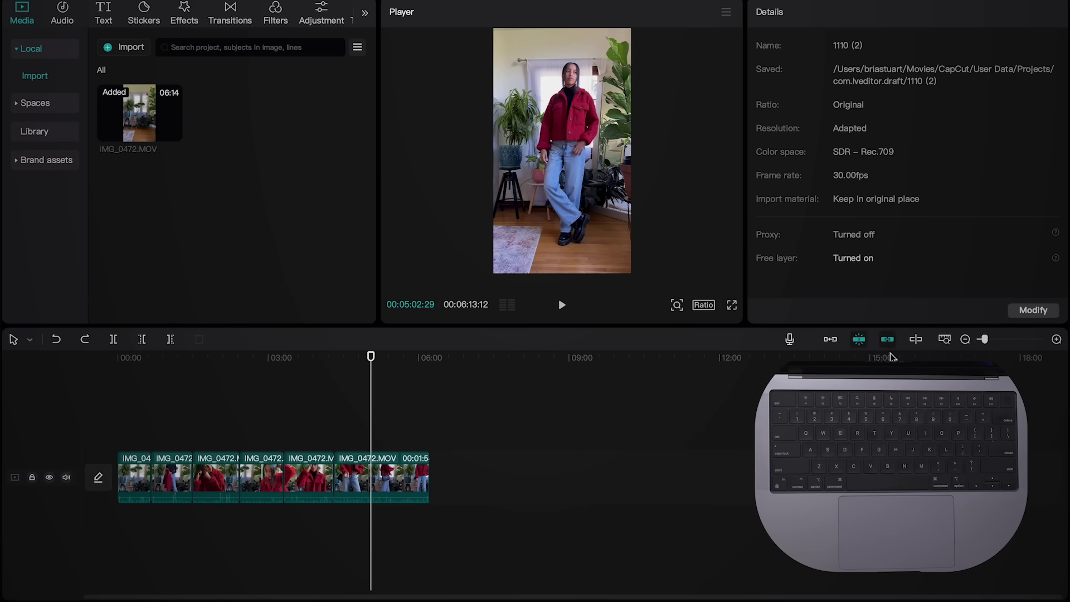
# Turn on the preview axis to skim the clips, and turn it off again.
pyautogui.click(916, 338)
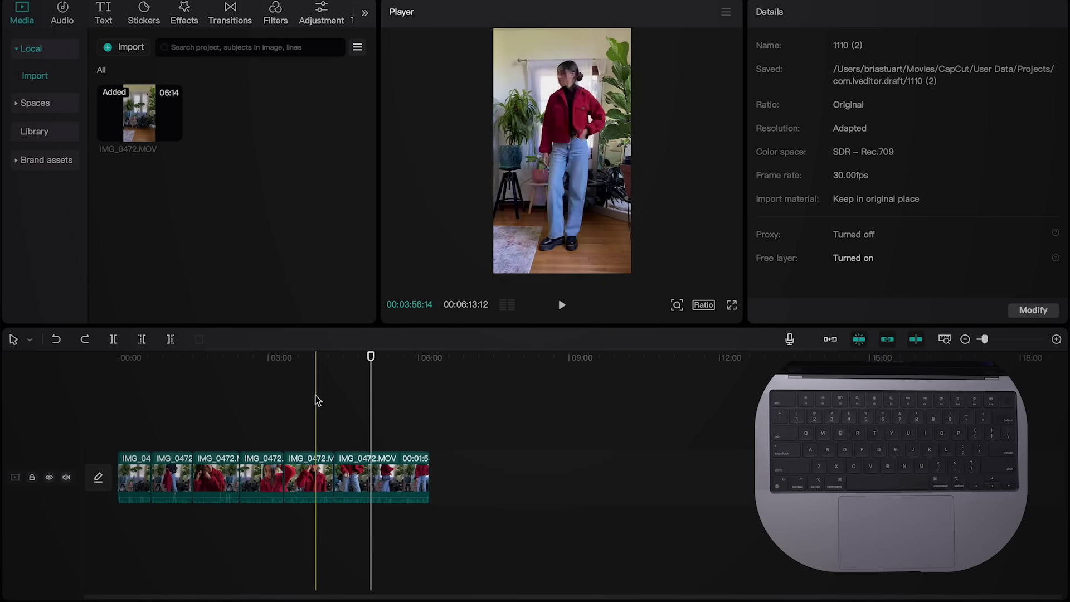
pyautogui.press('s')
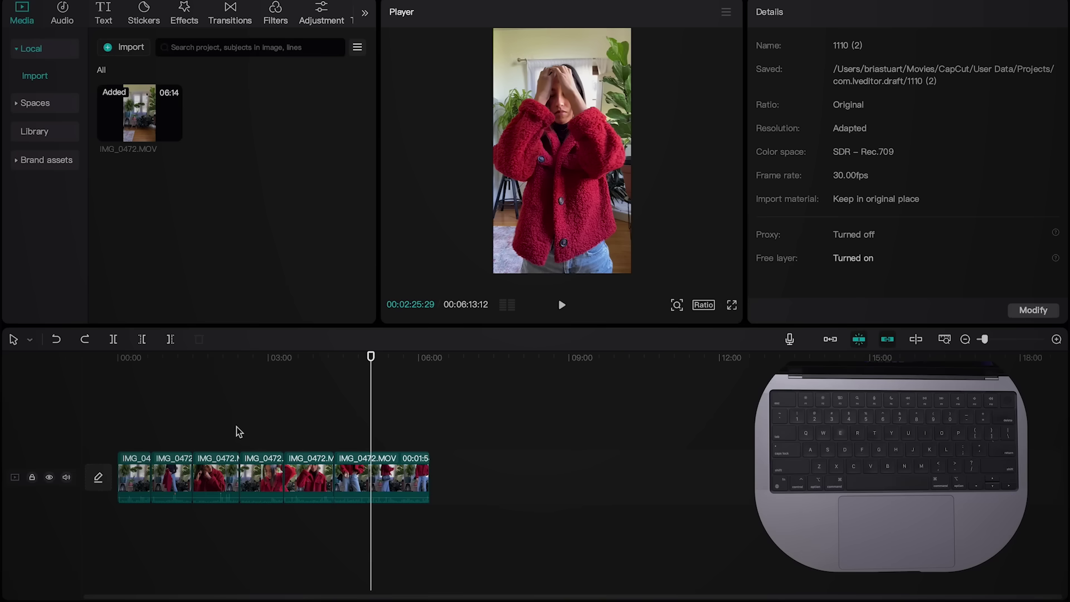
# Extract the audio of the third and fourth clips onto a separate audio track.
pyautogui.click(221, 470)
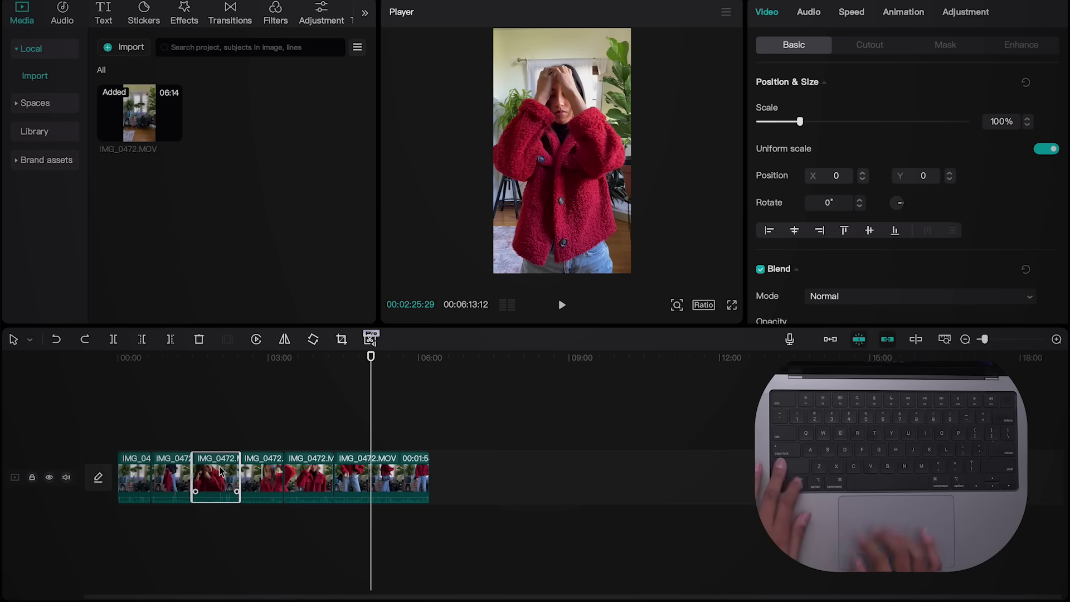
pyautogui.press('super+shift+s')
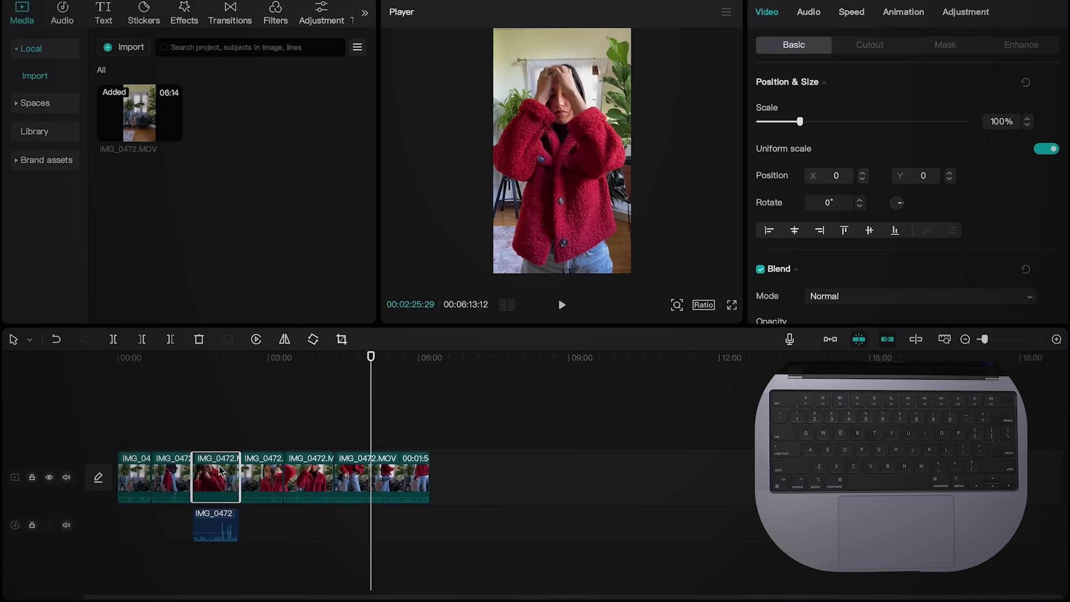
# Place the playhead in the third clip at about 00:01:48 and step back frame by frame to 00:01:47:17.
pyautogui.click(207, 360)
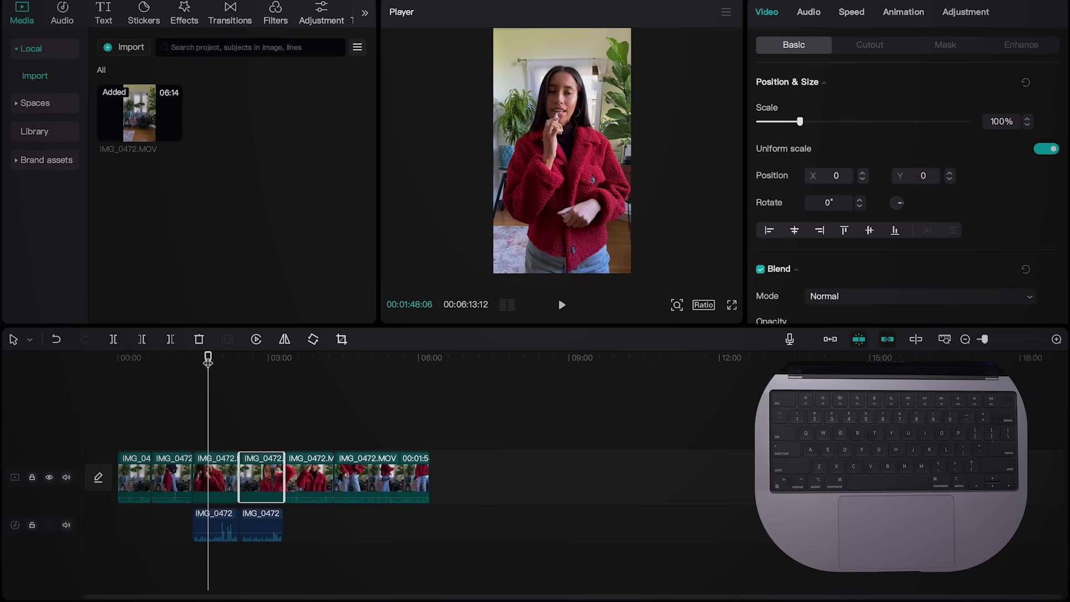
pyautogui.press('Left')
pyautogui.press('Left')
pyautogui.press('Left')
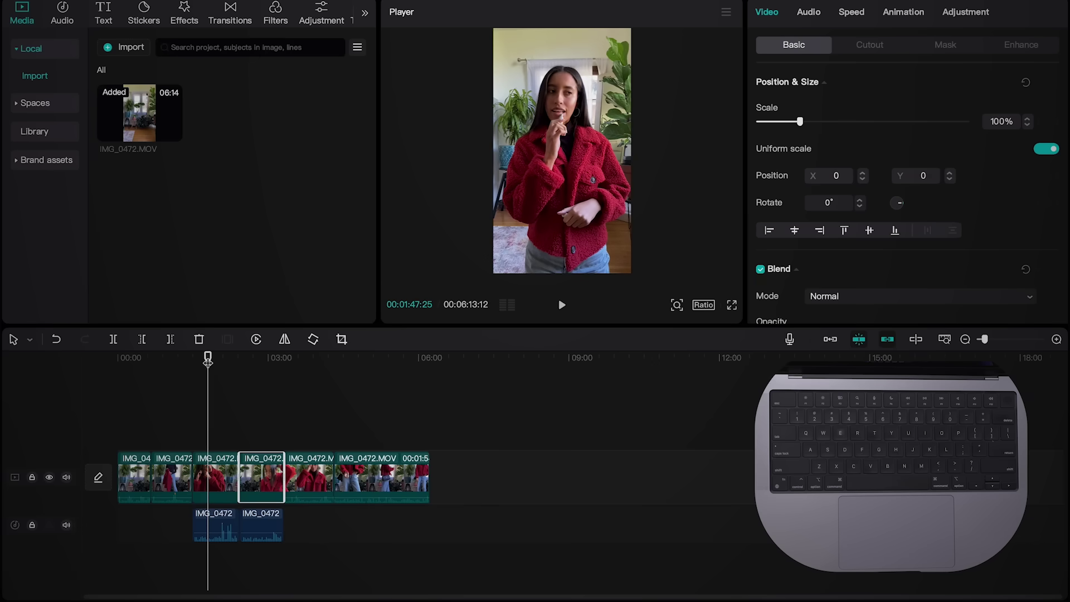
pyautogui.press('Left')
pyautogui.press('Left')
pyautogui.press('Left')
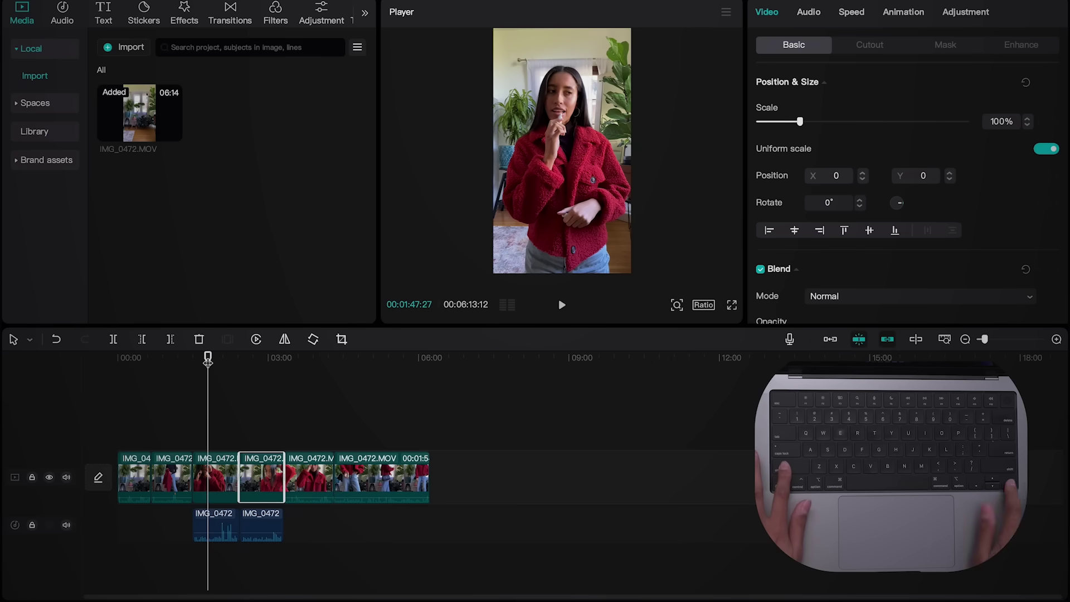
# Move the playhead forward to 00:01:53:07 and back through the third clip in larger multi-frame jumps.
pyautogui.hotkey('shift', 'Right')
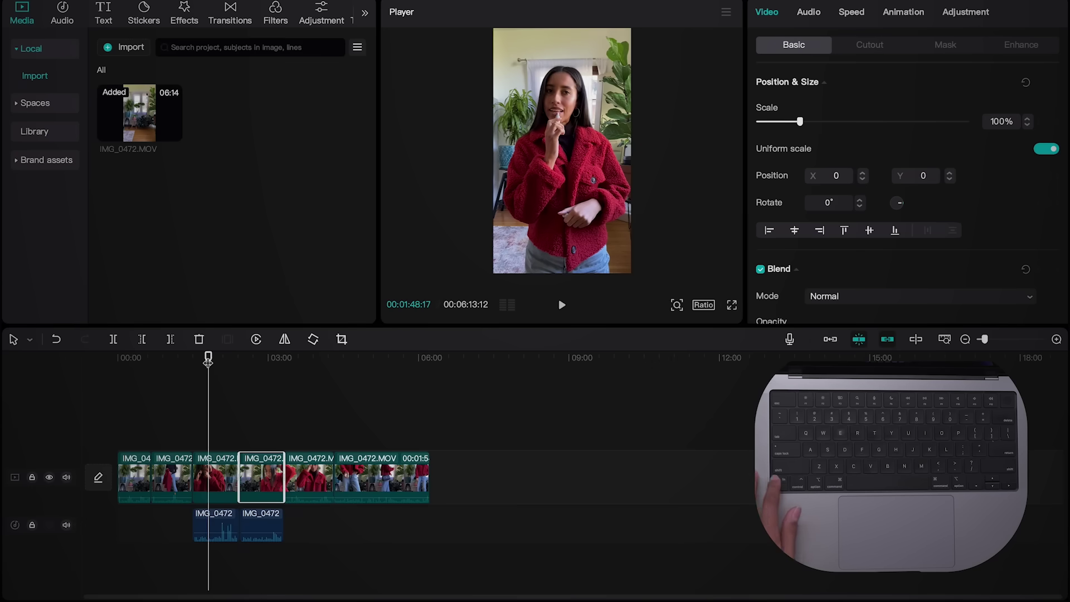
pyautogui.hotkey('shift', 'Right')
pyautogui.hotkey('shift', 'Right')
pyautogui.hotkey('shift', 'Right')
pyautogui.hotkey('shift', 'Right')
pyautogui.hotkey('shift', 'Right')
pyautogui.hotkey('shift', 'Right')
pyautogui.hotkey('shift', 'Right')
pyautogui.hotkey('shift', 'Right')
pyautogui.hotkey('shift', 'Right')
pyautogui.hotkey('shift', 'Right')
pyautogui.hotkey('shift', 'Right')
pyautogui.hotkey('shift', 'Right')
pyautogui.hotkey('shift', 'Right')
pyautogui.hotkey('shift', 'Right')
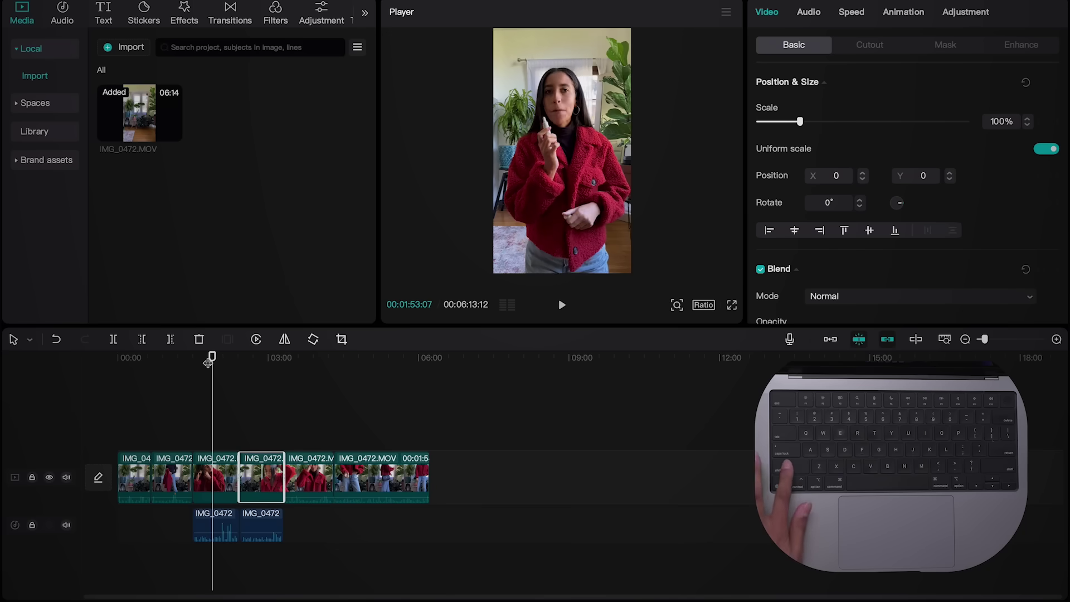
pyautogui.hotkey('shift', 'Left')
pyautogui.hotkey('shift', 'Left')
pyautogui.hotkey('shift', 'Left')
pyautogui.hotkey('shift', 'Left')
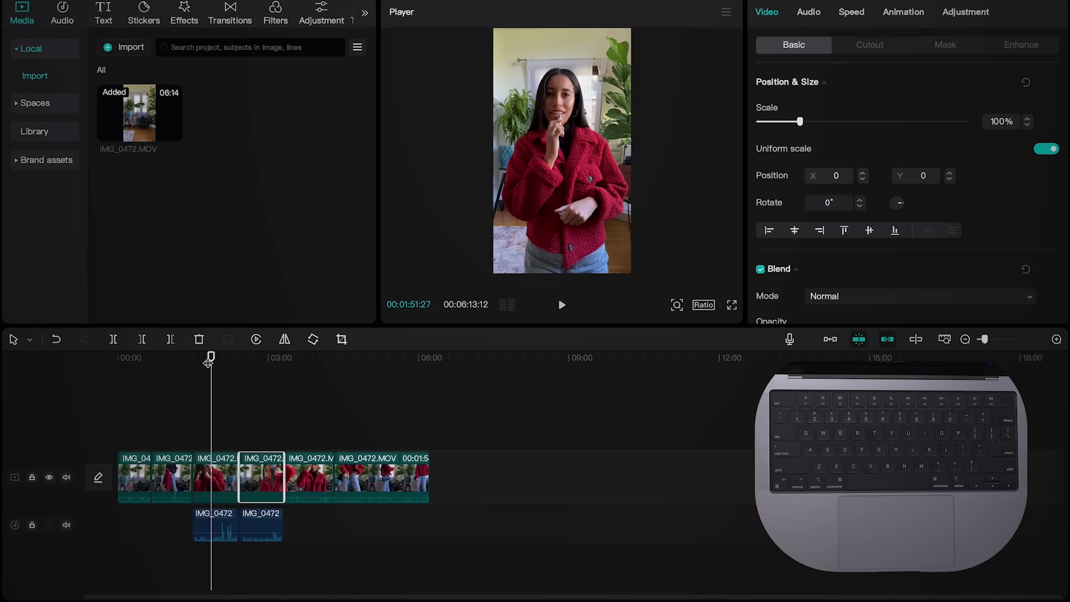
pyautogui.hotkey('shift', 'Left')
pyautogui.hotkey('shift', 'Left')
pyautogui.hotkey('shift', 'Left')
pyautogui.hotkey('shift', 'Left')
pyautogui.hotkey('shift', 'Left')
pyautogui.hotkey('shift', 'Left')
pyautogui.hotkey('shift', 'Left')
pyautogui.hotkey('shift', 'Left')
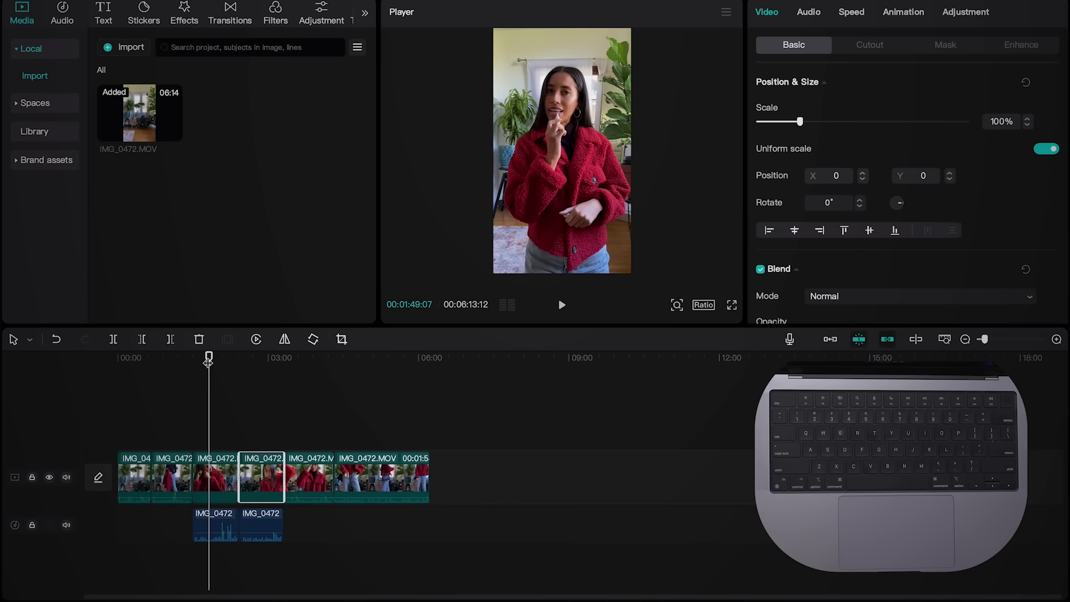
pyautogui.hotkey('shift', 'Left')
pyautogui.hotkey('shift', 'Left')
pyautogui.hotkey('shift', 'Left')
pyautogui.hotkey('shift', 'Left')
# Jump the playhead between the third clip's edit points to 00:02:25:29, and set the selected area to the fourth clip.
pyautogui.press('Up')
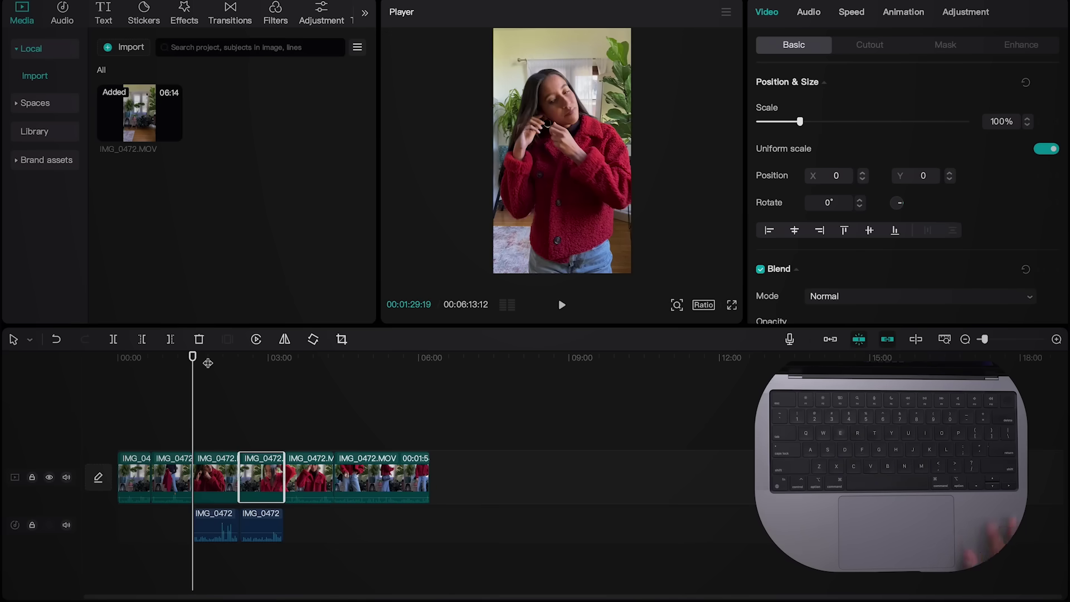
pyautogui.press('Down')
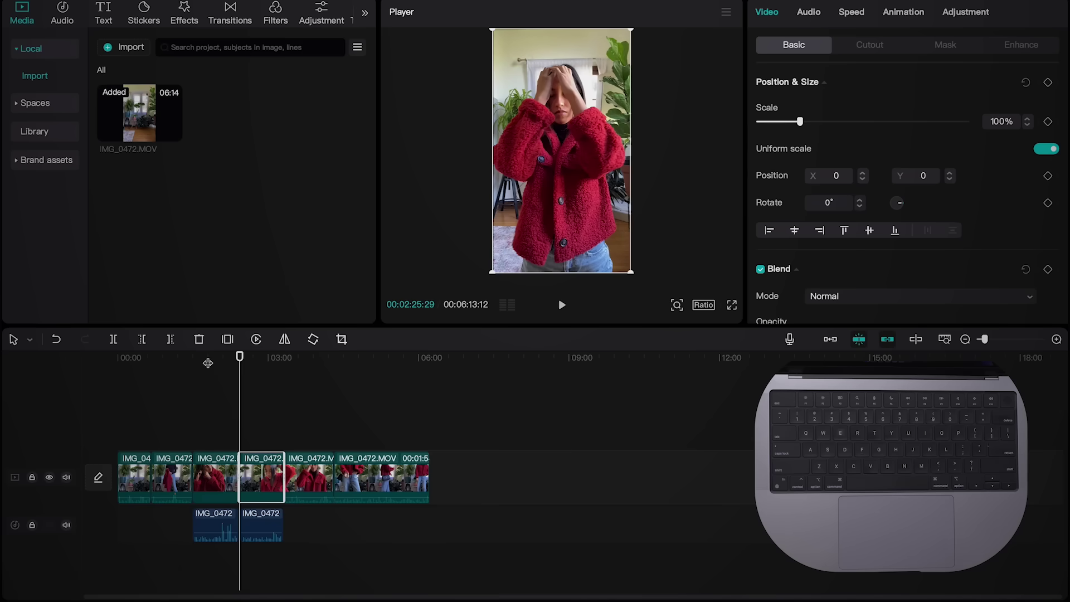
pyautogui.press('x')
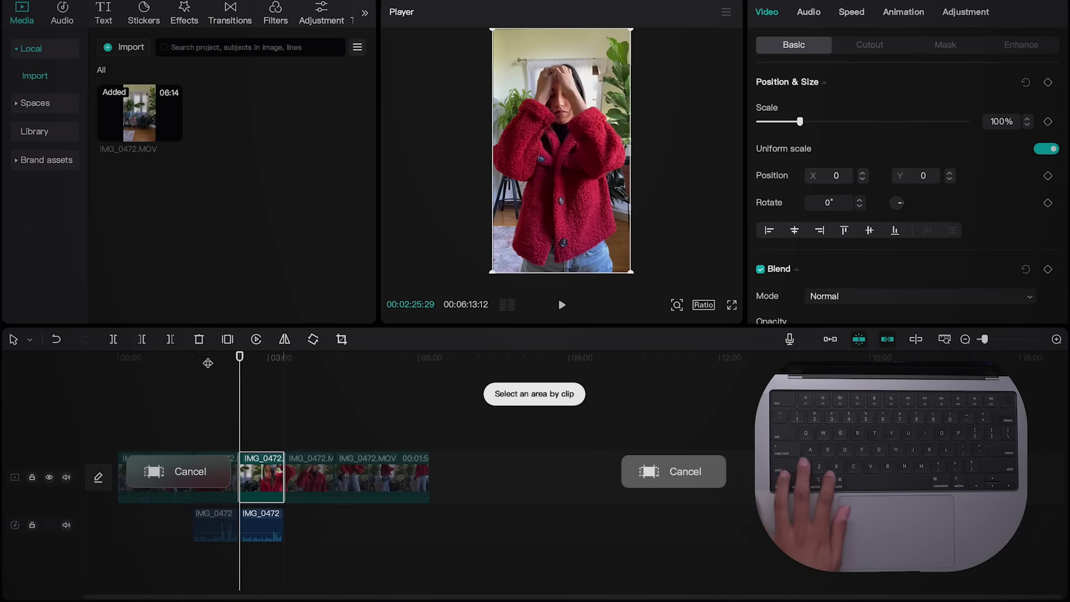
# Unselect the marked area and select the fourth and fifth video clips together.
pyautogui.click(265, 478)
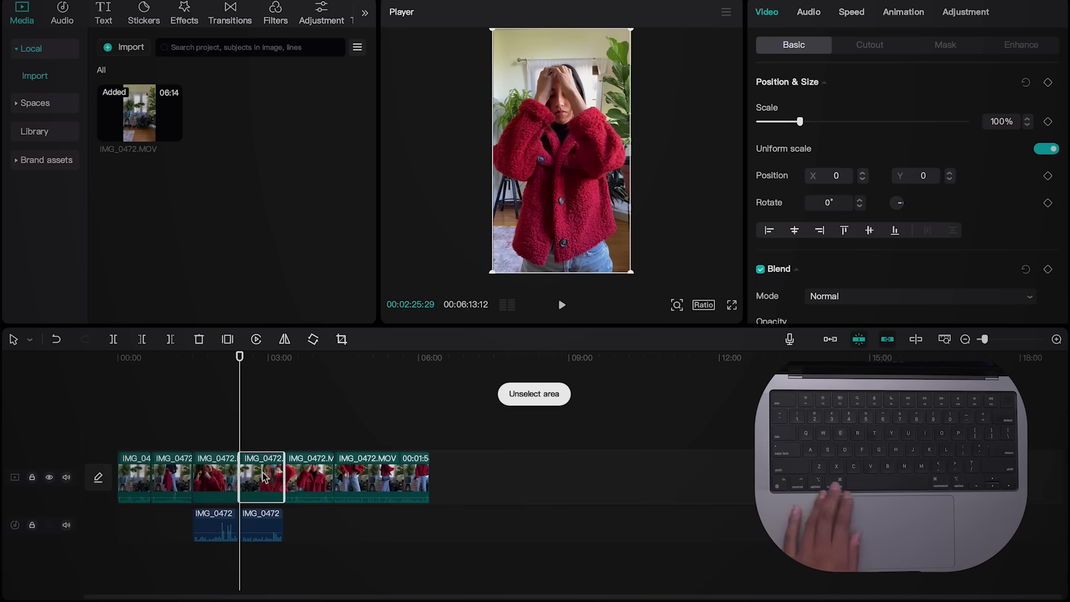
pyautogui.moveTo(302, 410); pyautogui.dragTo(271, 469)
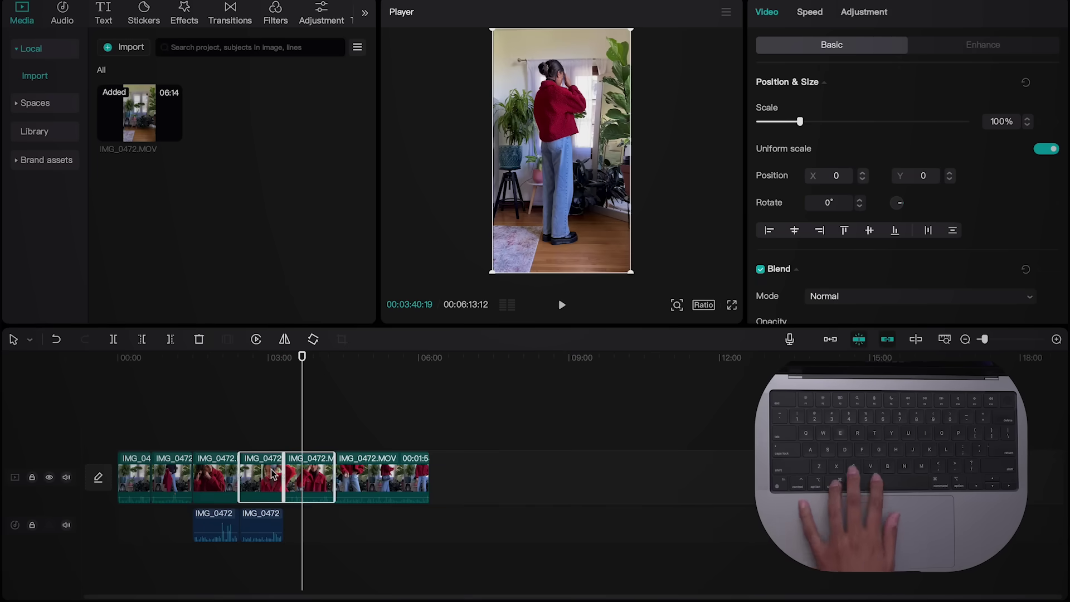
# Deselect the clips and show the speed settings of the fifth clip.
pyautogui.click(571, 431)
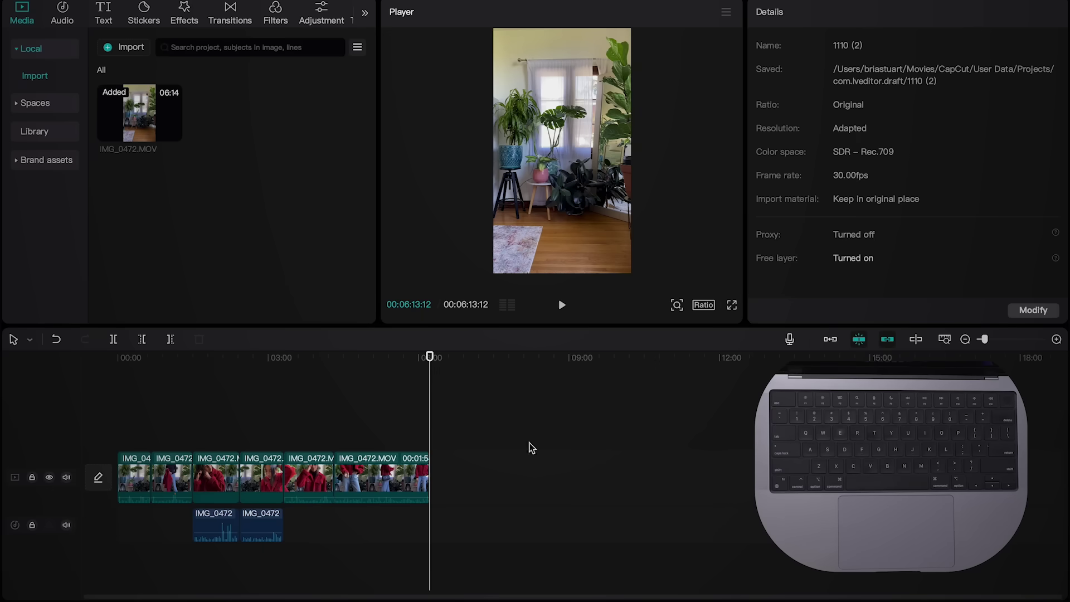
pyautogui.click(320, 478)
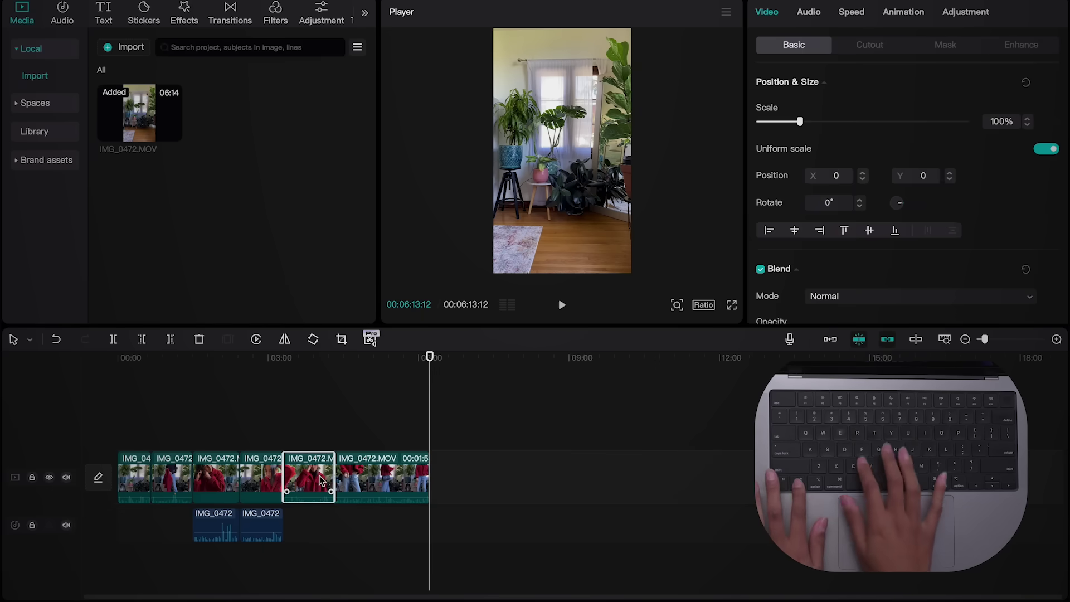
pyautogui.press('super+r')
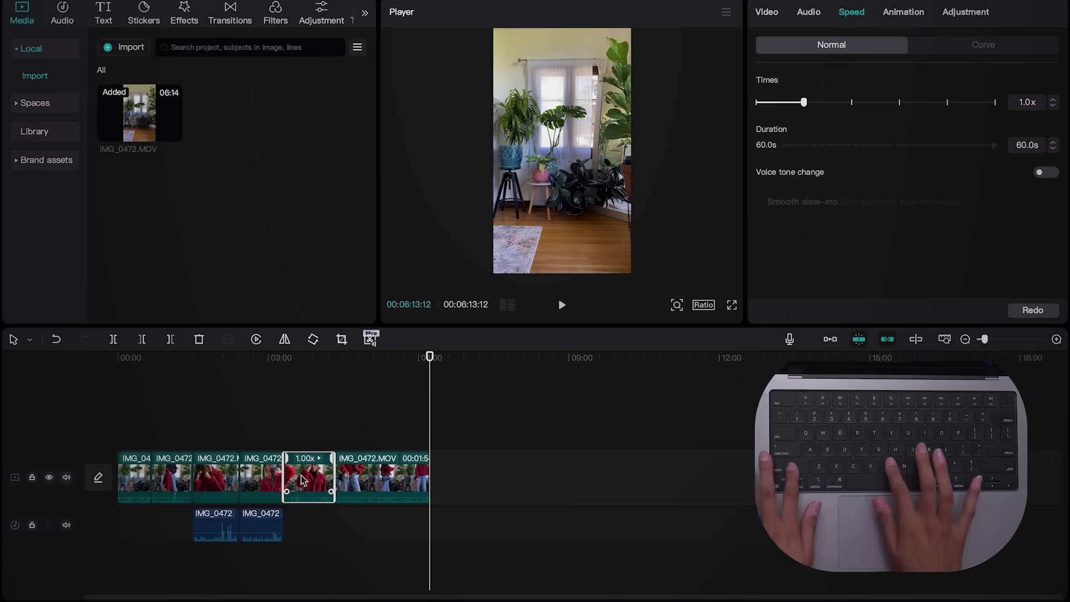
# Combine the first two clips into a compound clip and undo the combination.
pyautogui.click(180, 479)
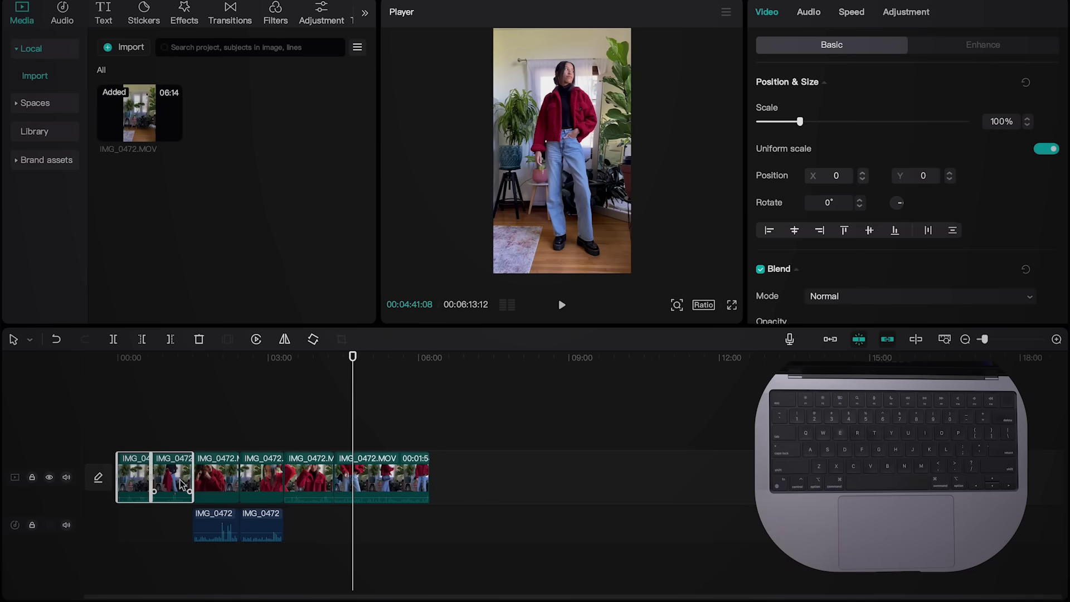
pyautogui.hotkey('alt', 'g')
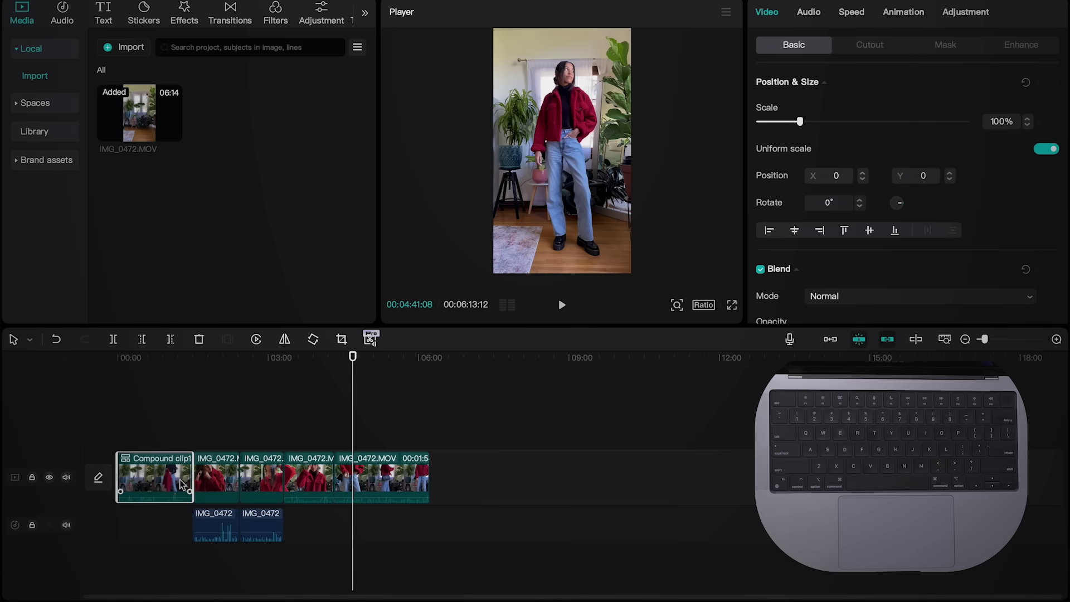
pyautogui.press('super+z')
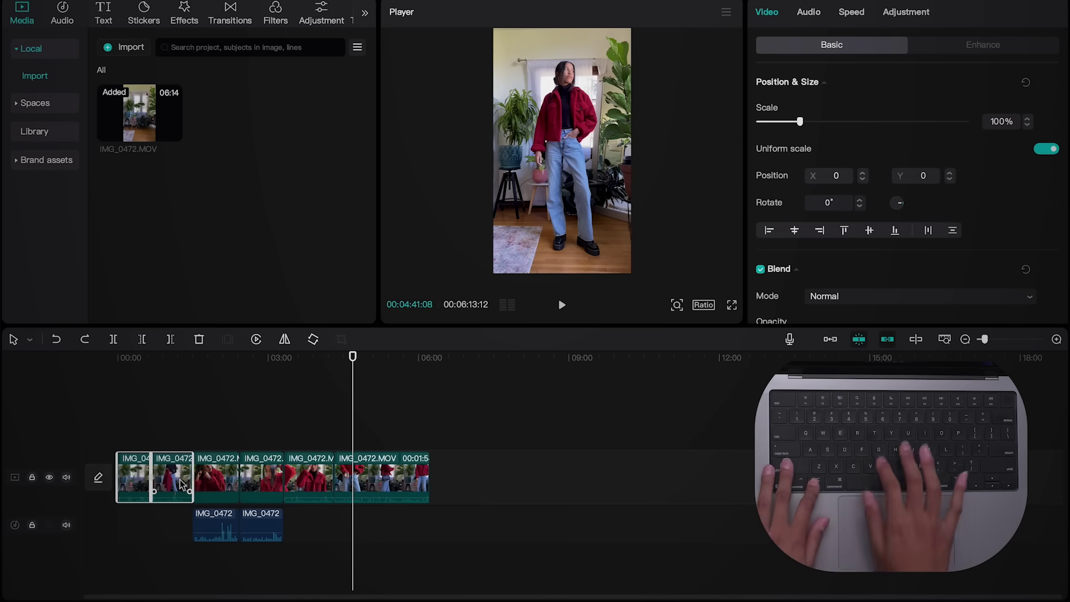
# Set the volume of the first extracted audio clip to -0.6 dB.
pyautogui.click(217, 525)
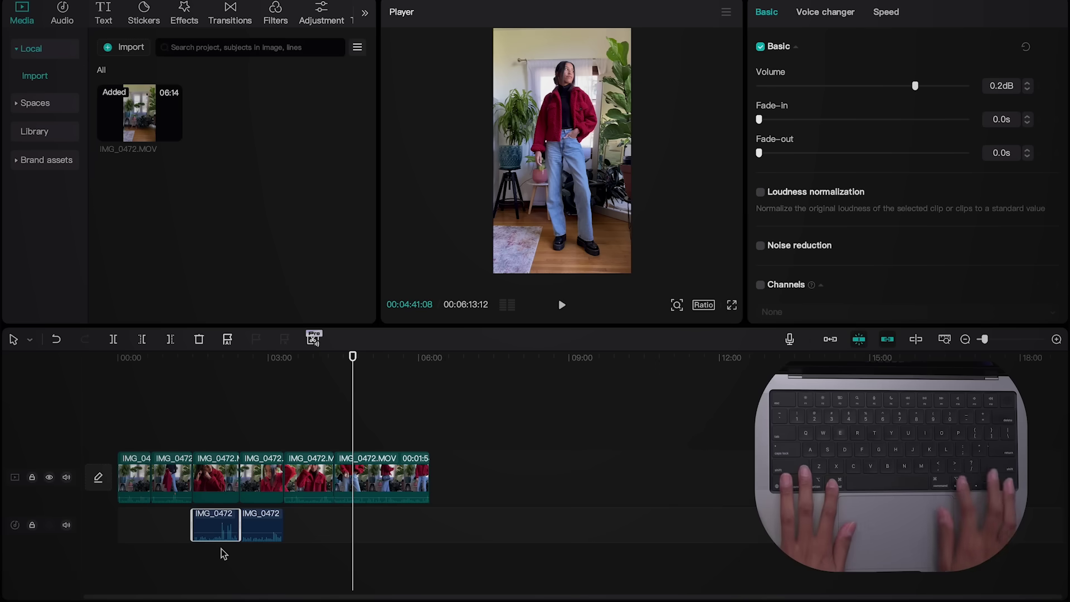
pyautogui.press('super+Up')
pyautogui.press('super+Up')
pyautogui.press('super+Up')
pyautogui.press('super+Up')
pyautogui.press('super+Up')
pyautogui.press('super+Up')
pyautogui.press('super+Up')
pyautogui.press('Up')
pyautogui.press('Up')
pyautogui.press('Up')
pyautogui.press('Up')
pyautogui.press('Up')
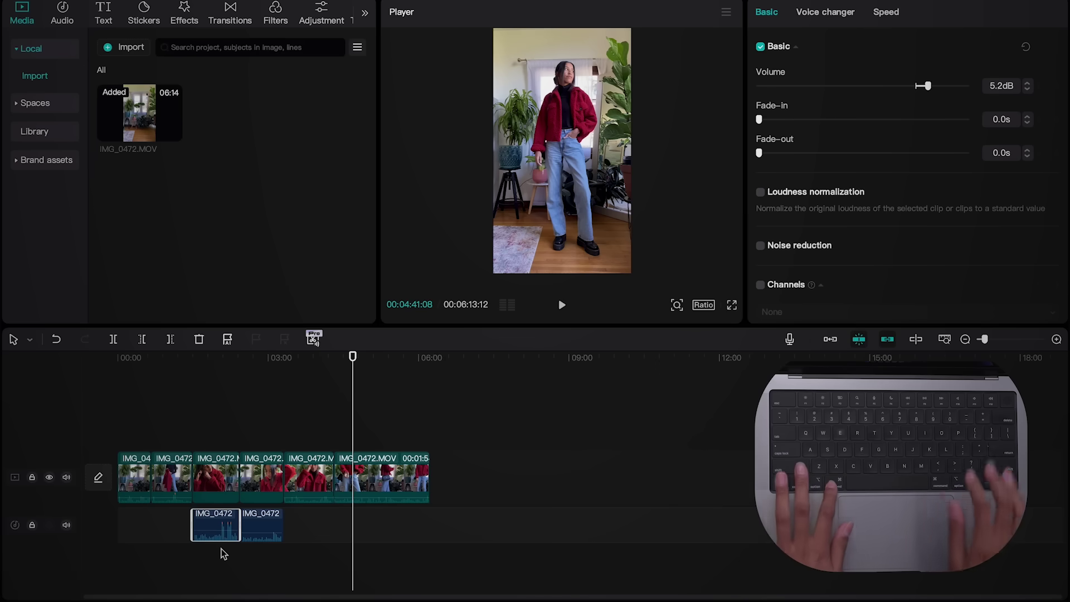
# Deselect the audio clip with the playhead at 00:03:47:13 and fit the whole timeline to the window.
pyautogui.click(308, 551)
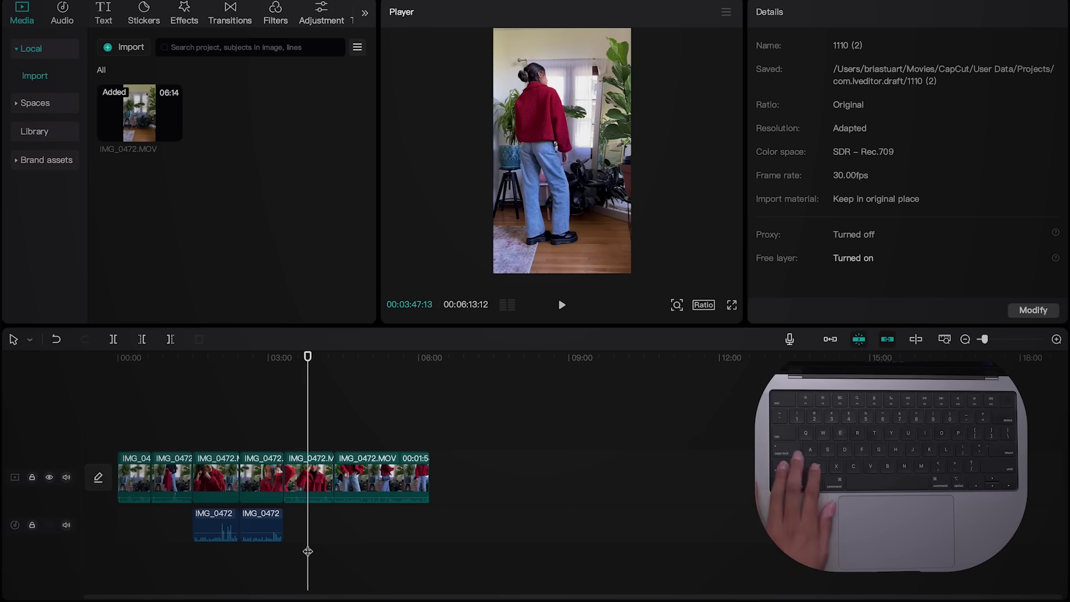
pyautogui.hotkey('shift', 'z')
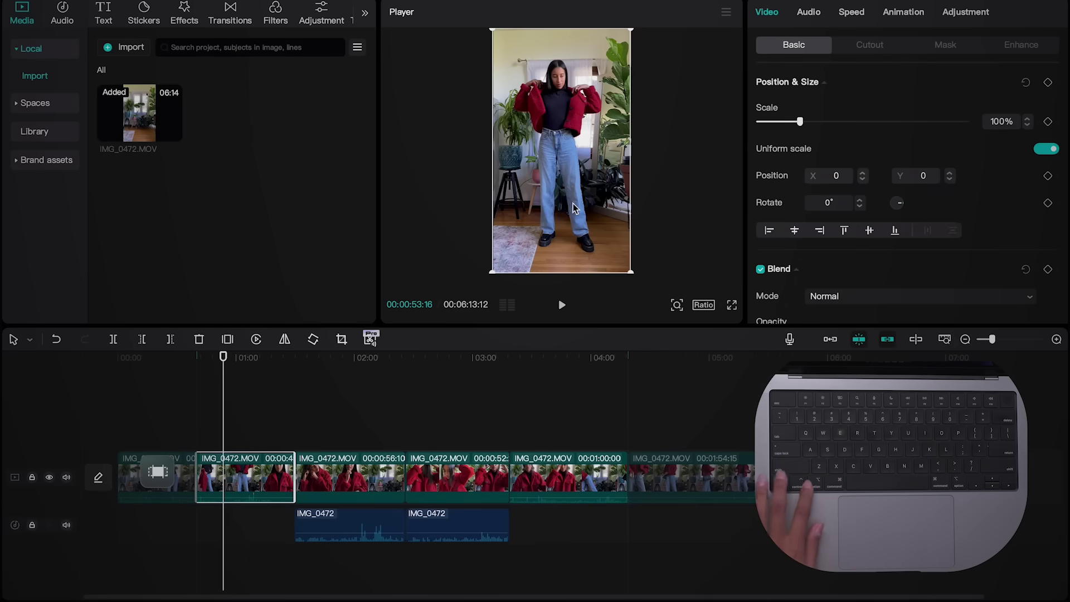
# Enlarge the player preview of the second clip and reduce it back to the full frame.
pyautogui.hotkey('shift', '=')
pyautogui.hotkey('shift', '=')
pyautogui.hotkey('shift', '=')
pyautogui.hotkey('shift', '=')
pyautogui.hotkey('shift', '=')
pyautogui.hotkey('shift', '=')
pyautogui.hotkey('shift', '=')
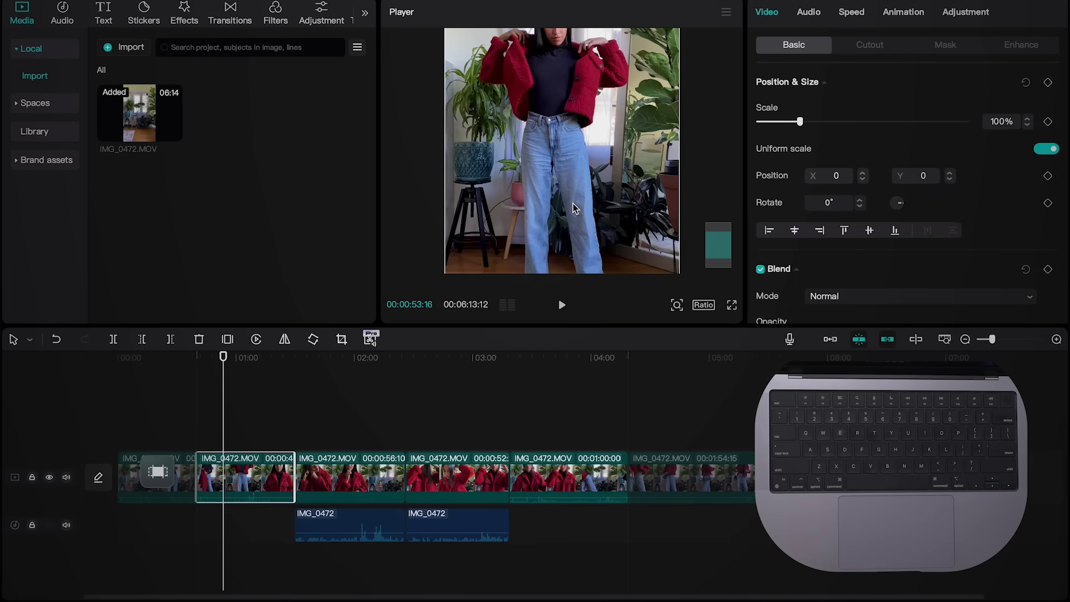
pyautogui.hotkey('shift', '-')
pyautogui.hotkey('shift', '-')
pyautogui.hotkey('shift', '-')
pyautogui.hotkey('shift', '-')
pyautogui.hotkey('shift', '-')
pyautogui.hotkey('shift', '-')
pyautogui.hotkey('shift', '-')
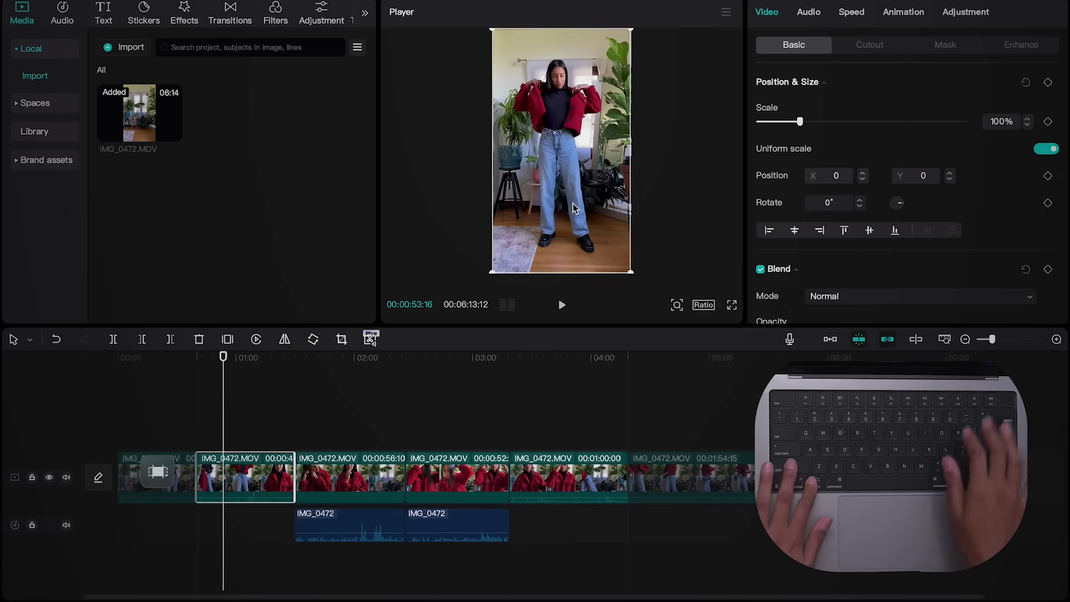
# Shrink the player preview below the full-frame view and fit it back to the player.
pyautogui.hotkey('shift', '-')
pyautogui.hotkey('shift', '-')
pyautogui.hotkey('shift', '-')
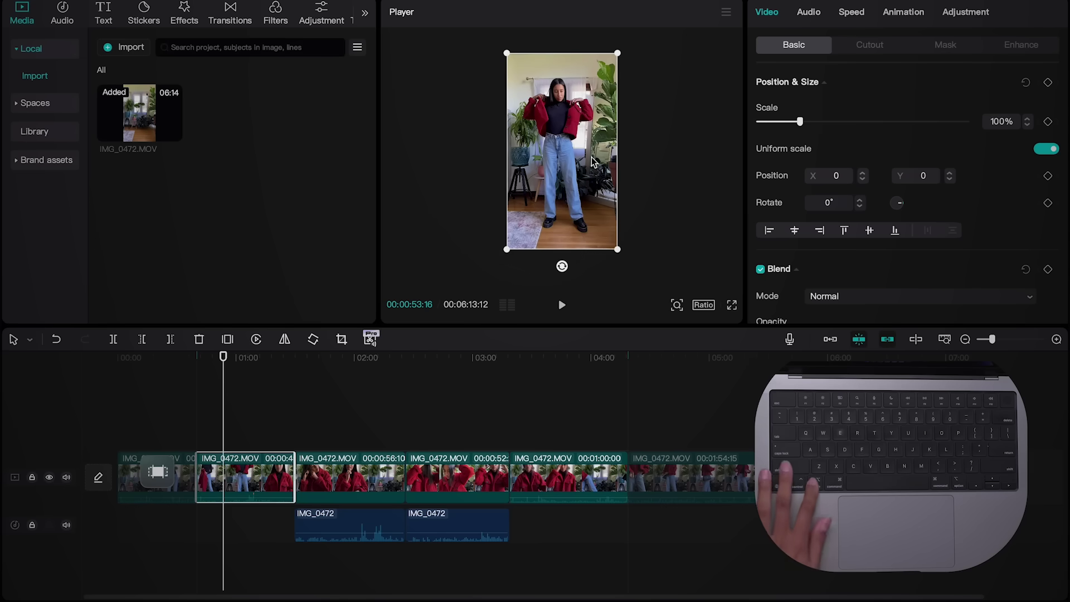
pyautogui.hotkey('shift', 'f')
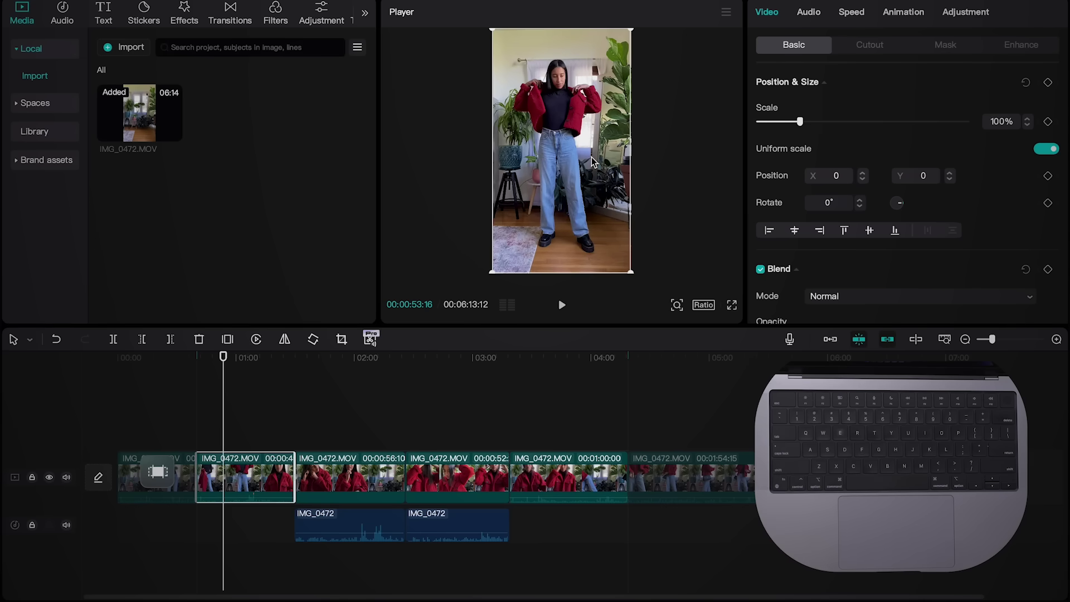